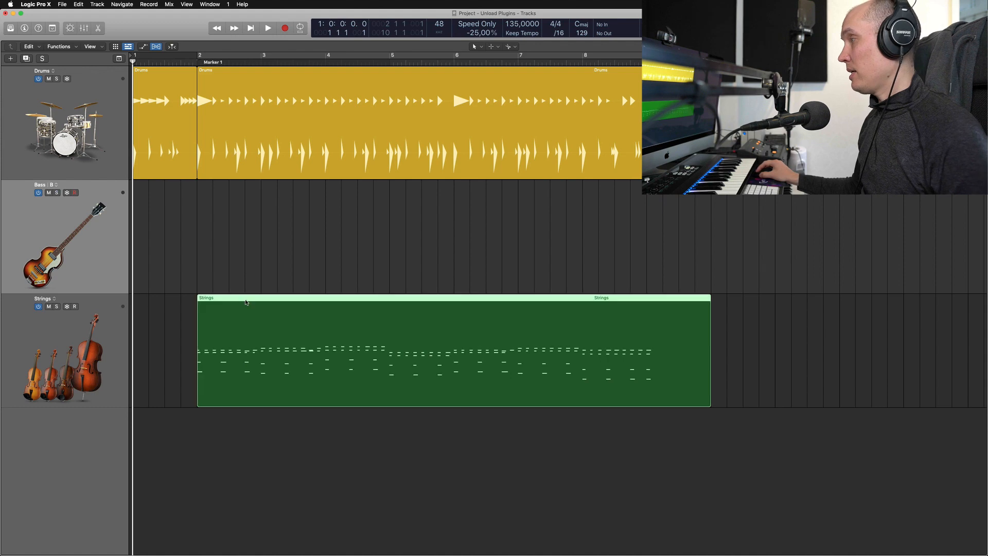
# - Solo the Strings track, audition its region from bar 2 in the Piano Roll, and turn the solo off
pyautogui.click(73, 339)
pyautogui.click(58, 307)
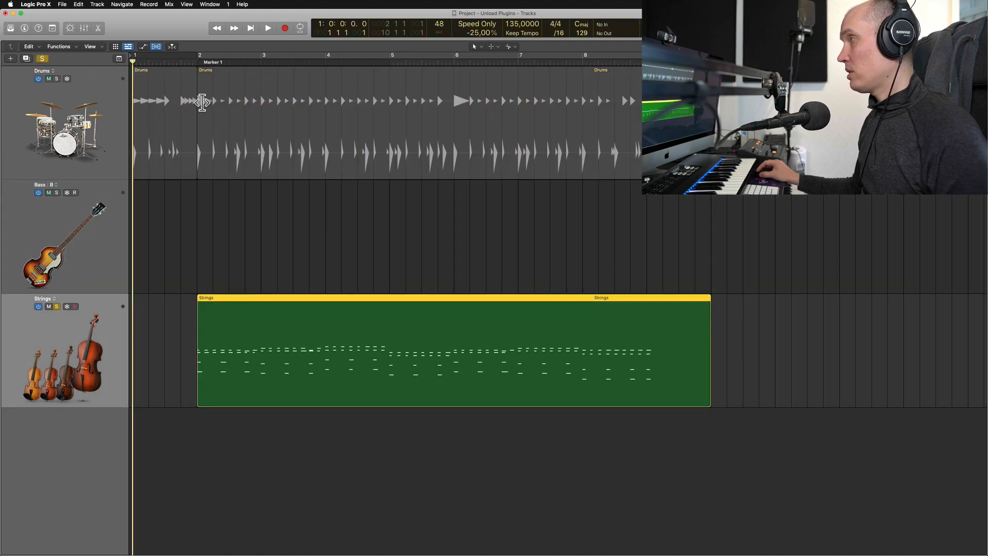
pyautogui.click(199, 63)
pyautogui.doubleClick(305, 327)
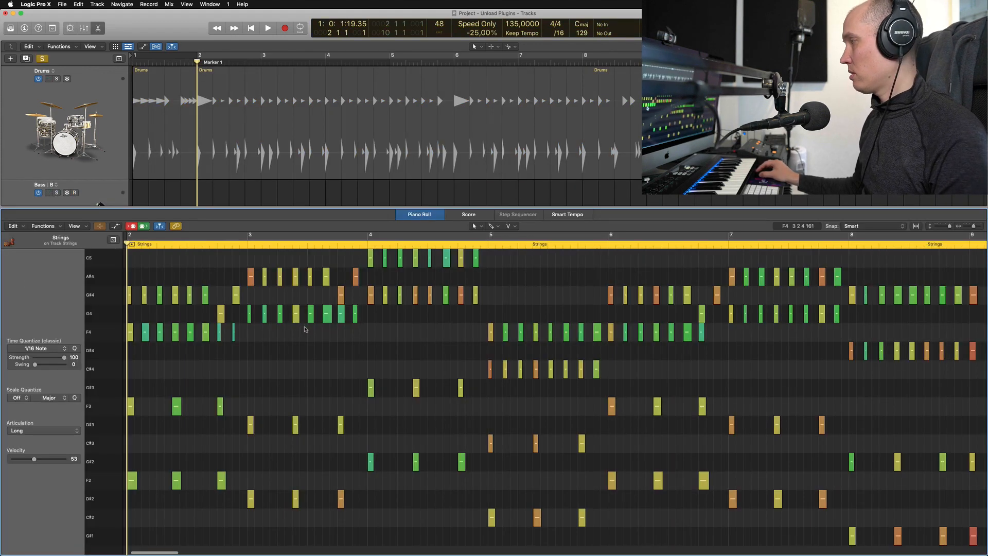
pyautogui.press('space')
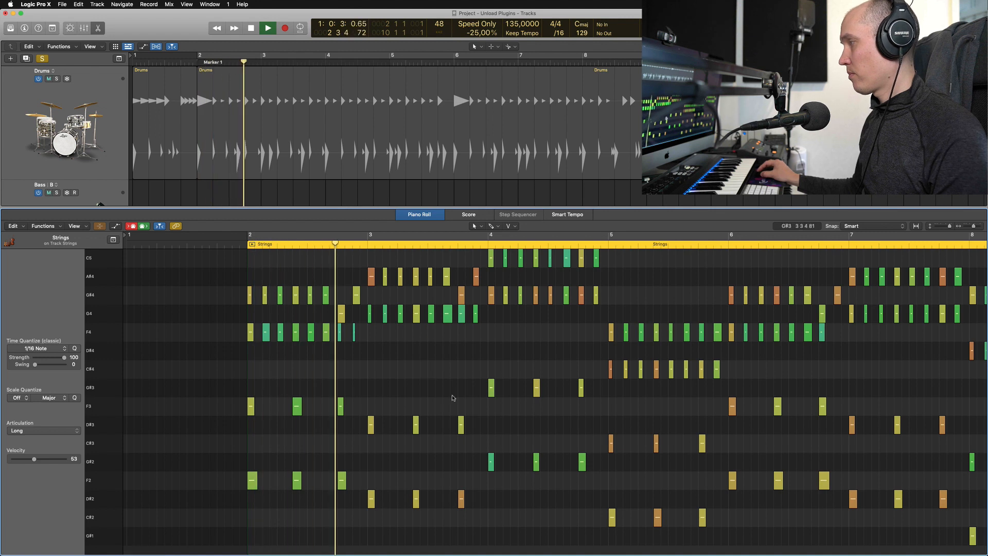
pyautogui.press('space')
pyautogui.press('Return')
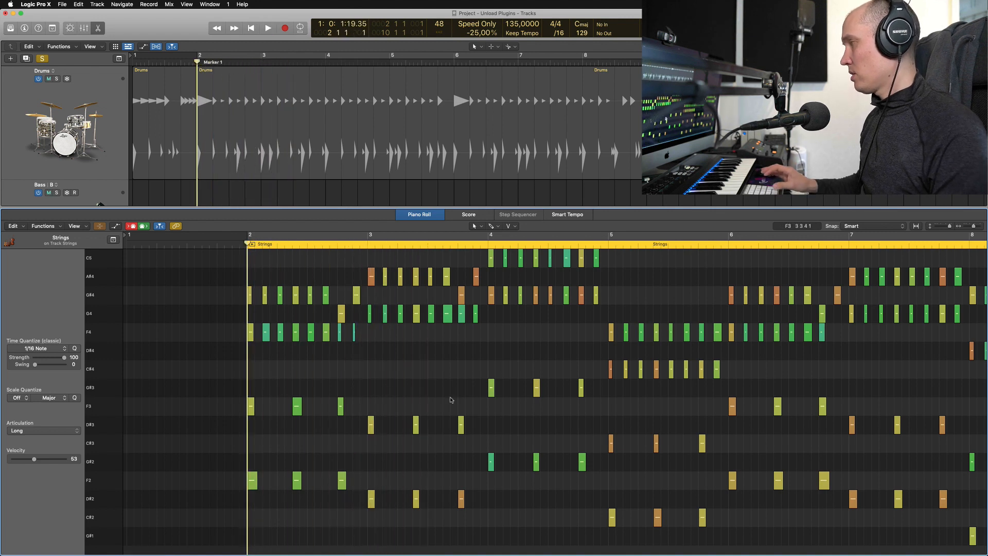
pyautogui.press('e')
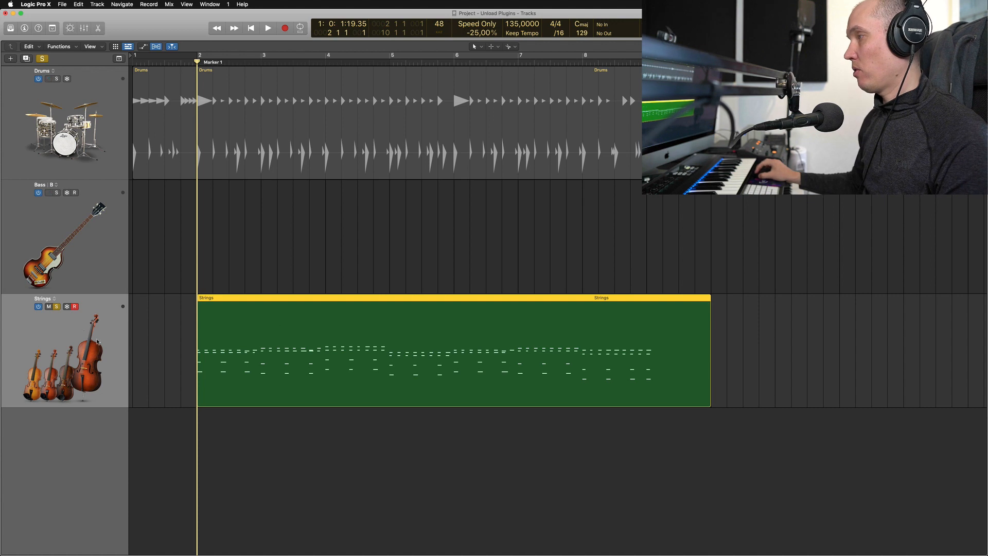
pyautogui.click(58, 307)
# - Try recording a bass line on the Bass track from bar 2, and undo the take
pyautogui.click(91, 259)
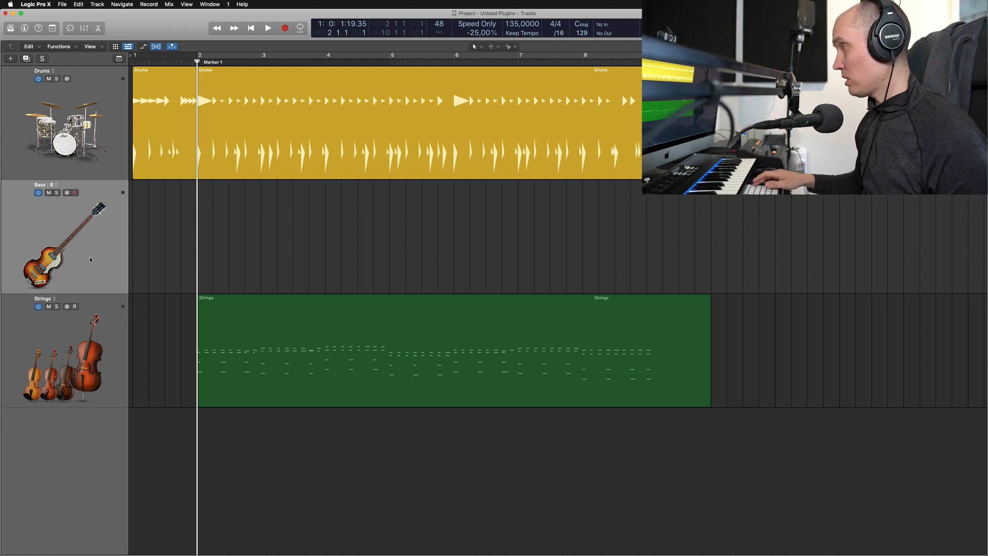
pyautogui.press('r')
pyautogui.press('r')
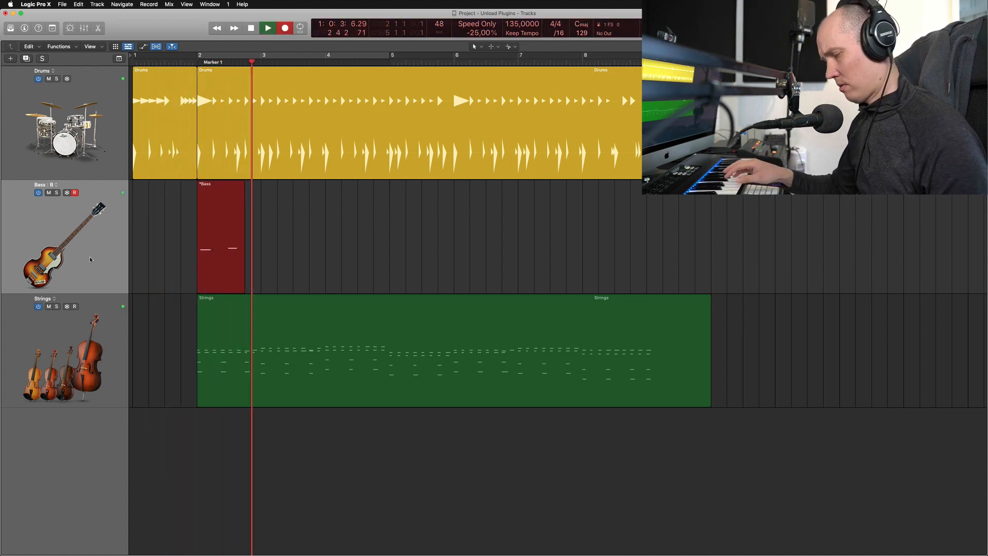
pyautogui.press('space')
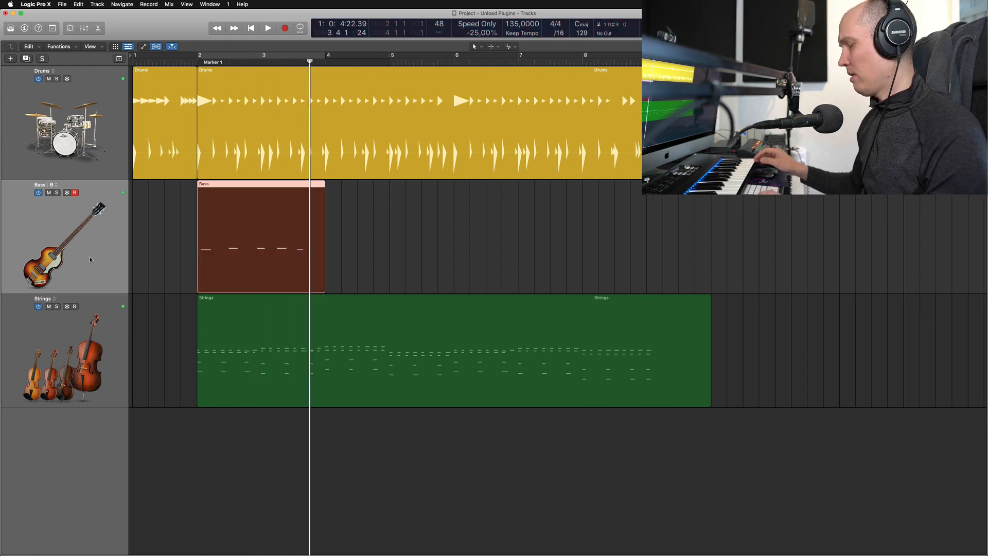
pyautogui.press('super+z')
pyautogui.press(',')
pyautogui.press(',')
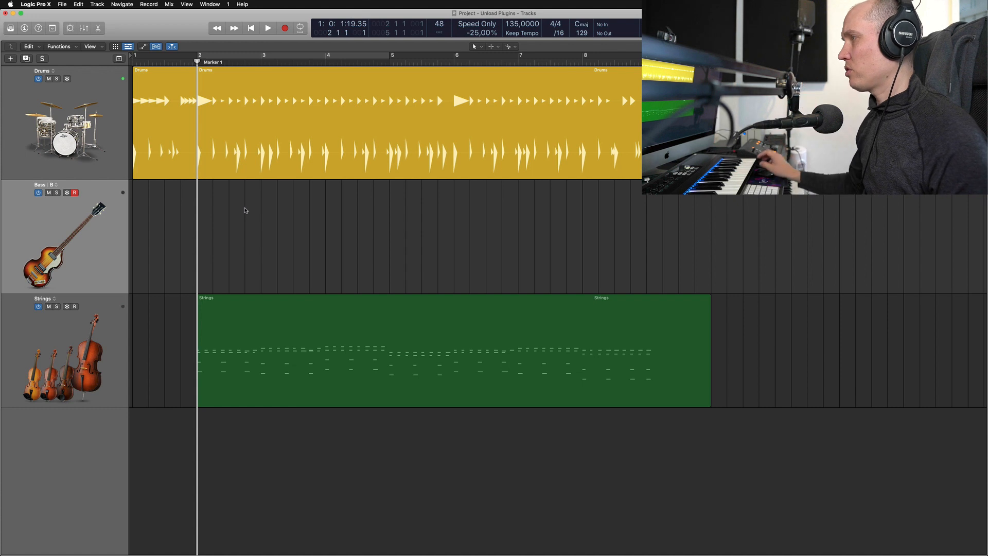
# - Open the Strings region in the Piano Roll to view its notes
pyautogui.click(64, 337)
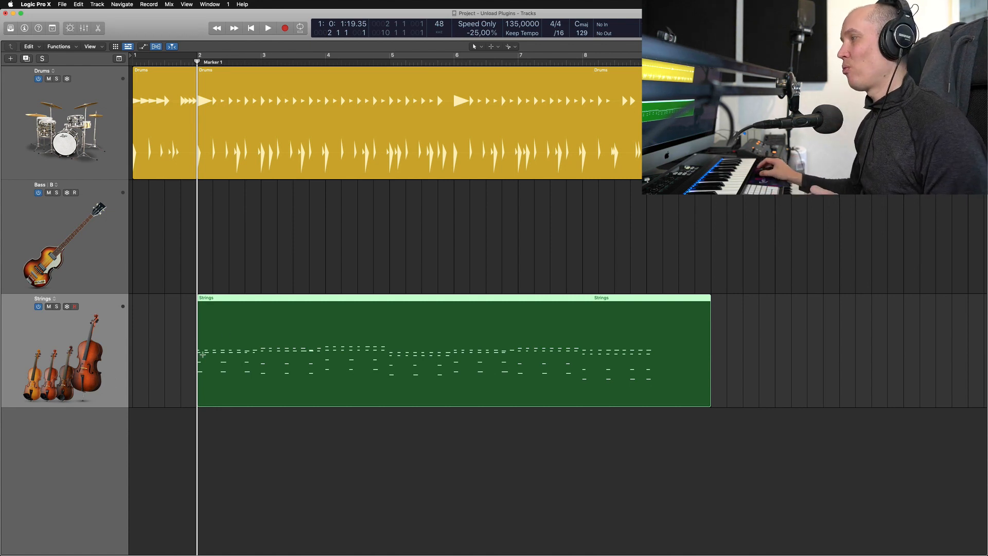
pyautogui.doubleClick(242, 325)
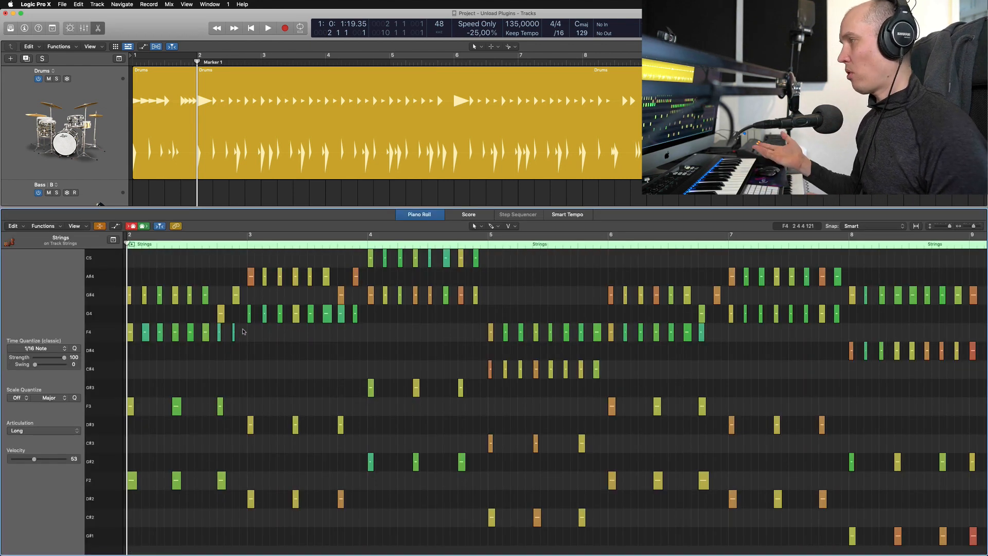
pyautogui.press('p')
pyautogui.click(85, 259)
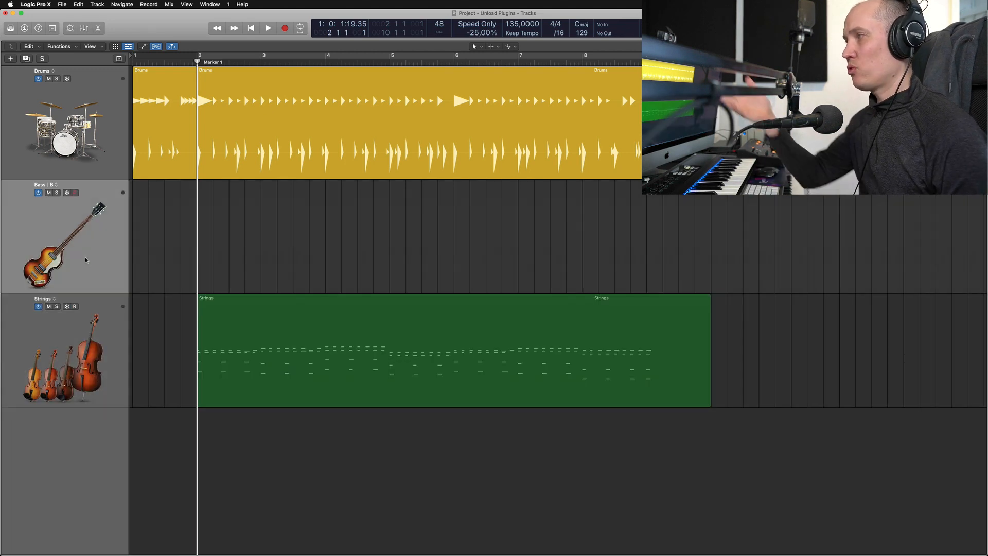
pyautogui.click(230, 314)
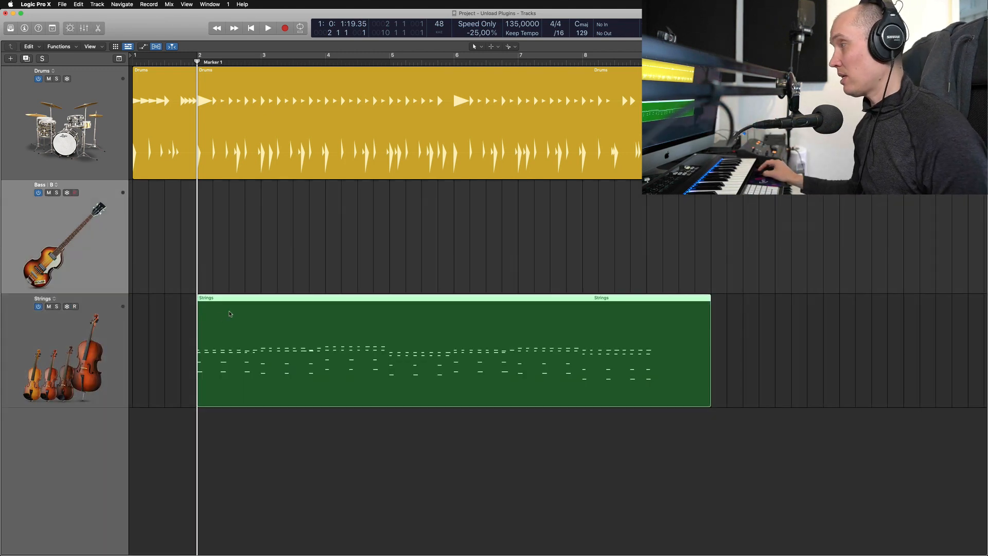
pyautogui.click(97, 327)
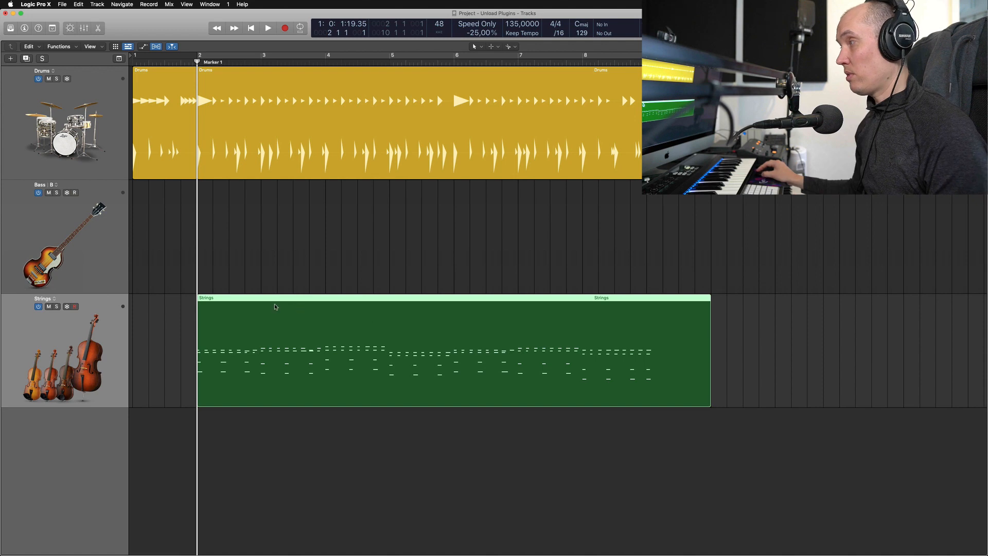
pyautogui.doubleClick(292, 332)
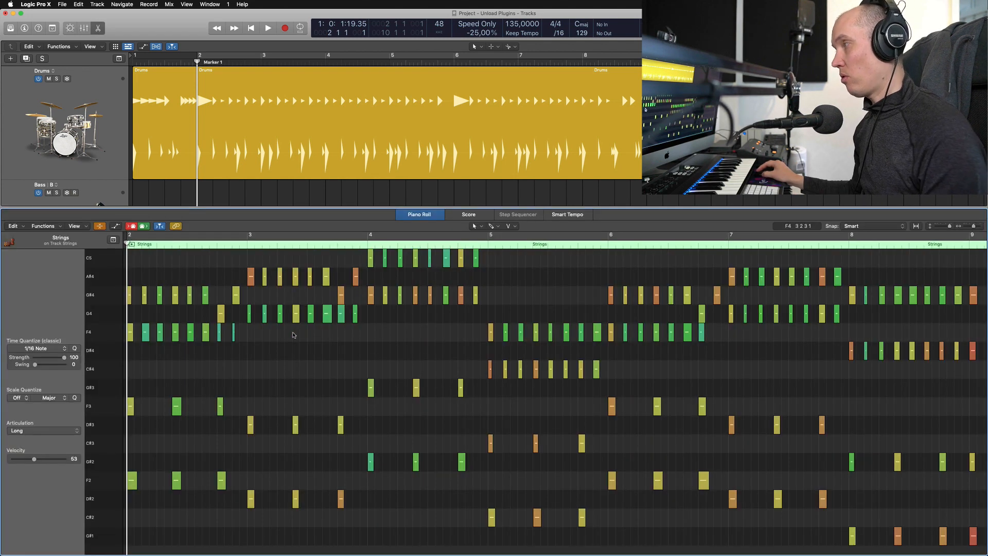
# - Compare the Strings notes in the Piano Roll with Collapse Mode off and on, leaving the mode on
pyautogui.press('super+a')
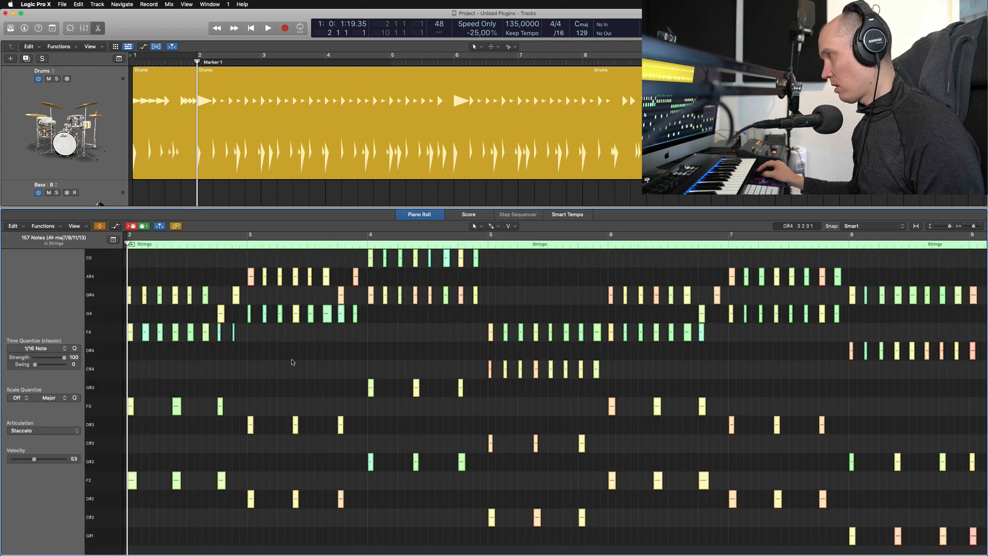
pyautogui.press('z')
pyautogui.click(98, 226)
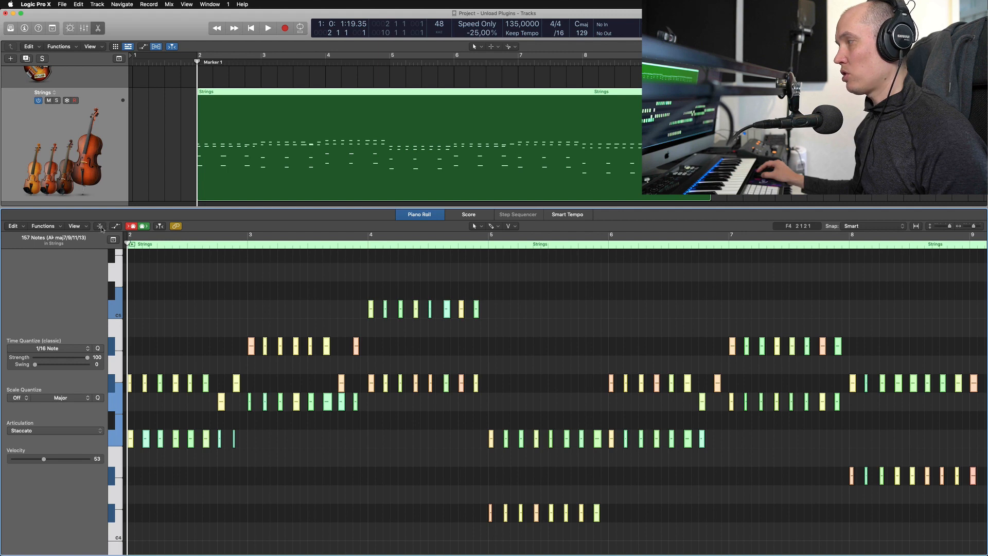
pyautogui.click(101, 227)
pyautogui.click(189, 366)
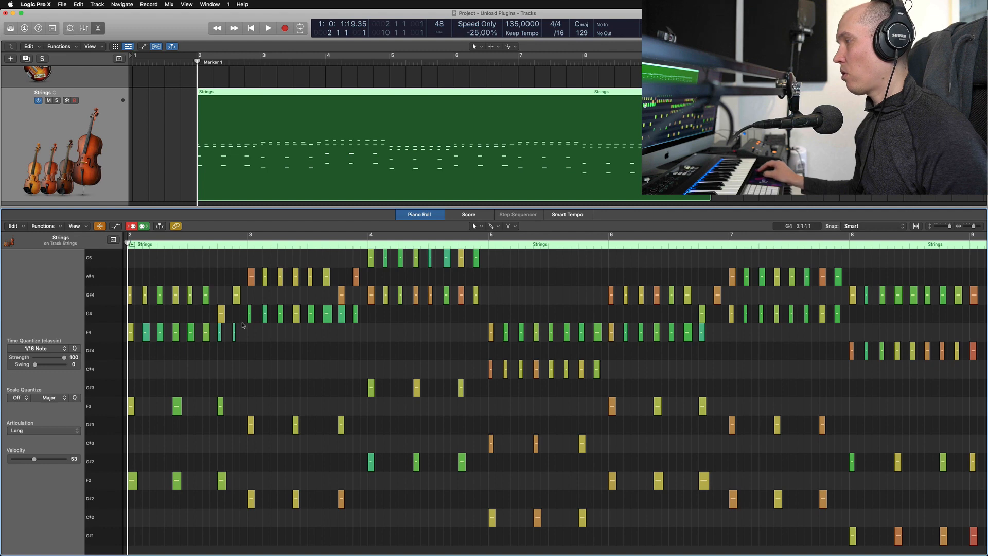
pyautogui.click(97, 227)
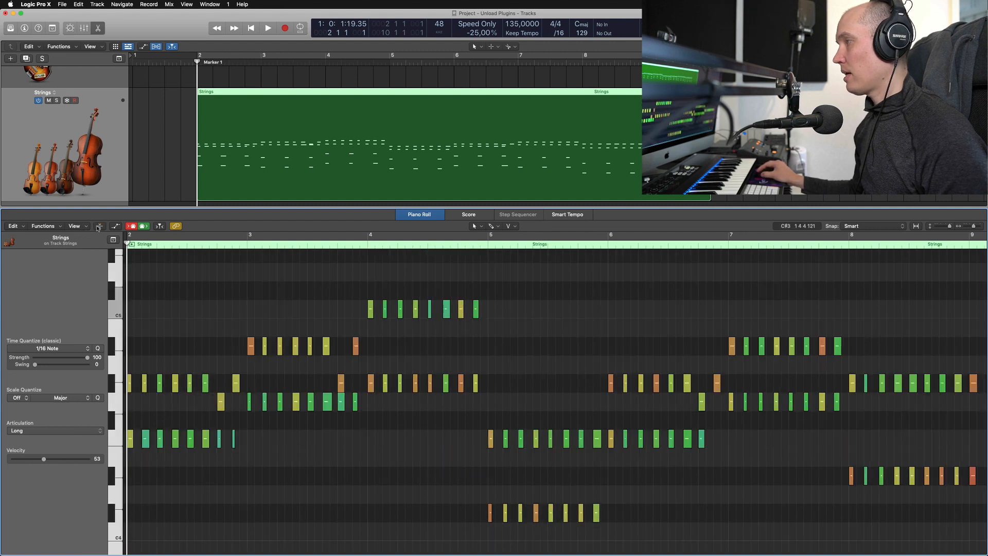
pyautogui.click(98, 227)
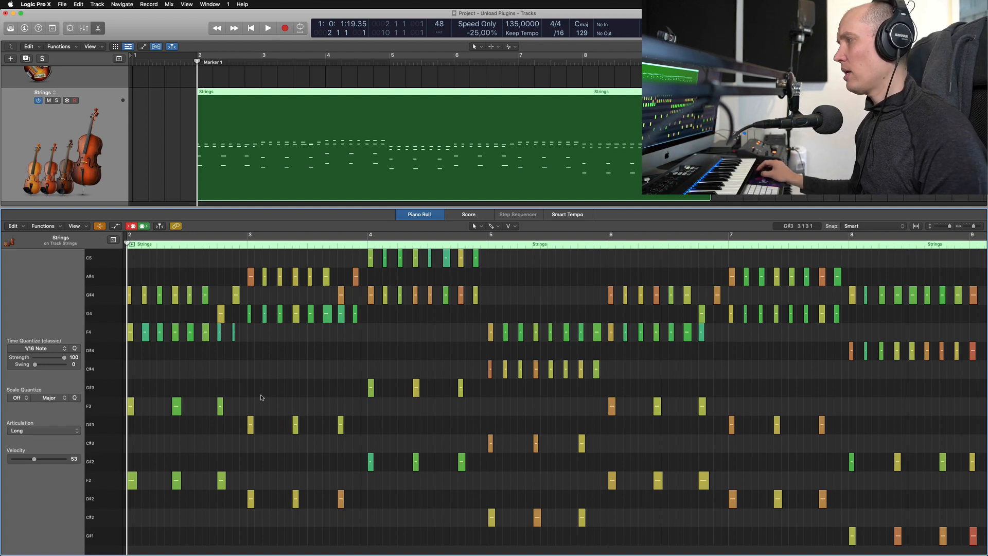
# - Reopen the Piano Roll and play the arrangement from bar 2 while following the Strings notes
pyautogui.press('e')
pyautogui.press('e')
pyautogui.press('space')
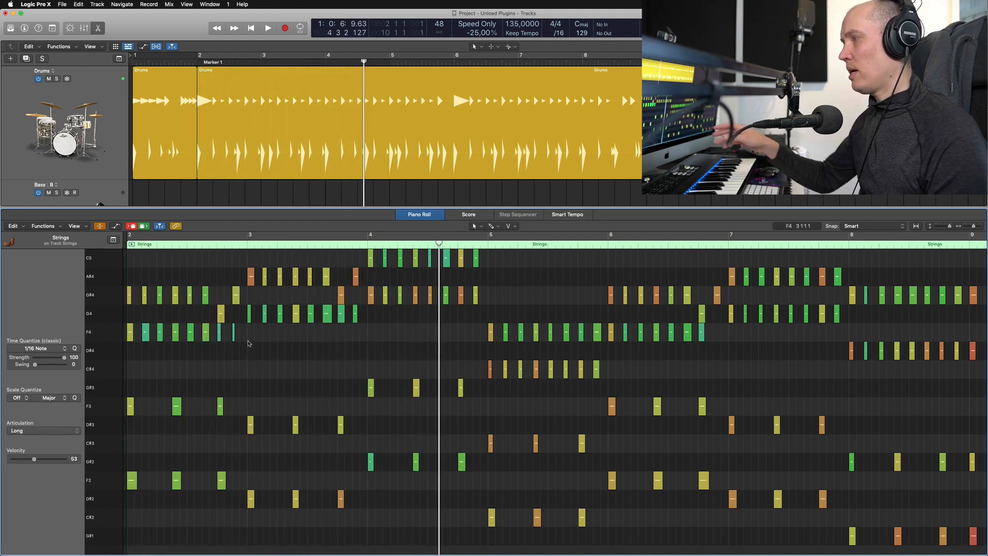
pyautogui.press('space')
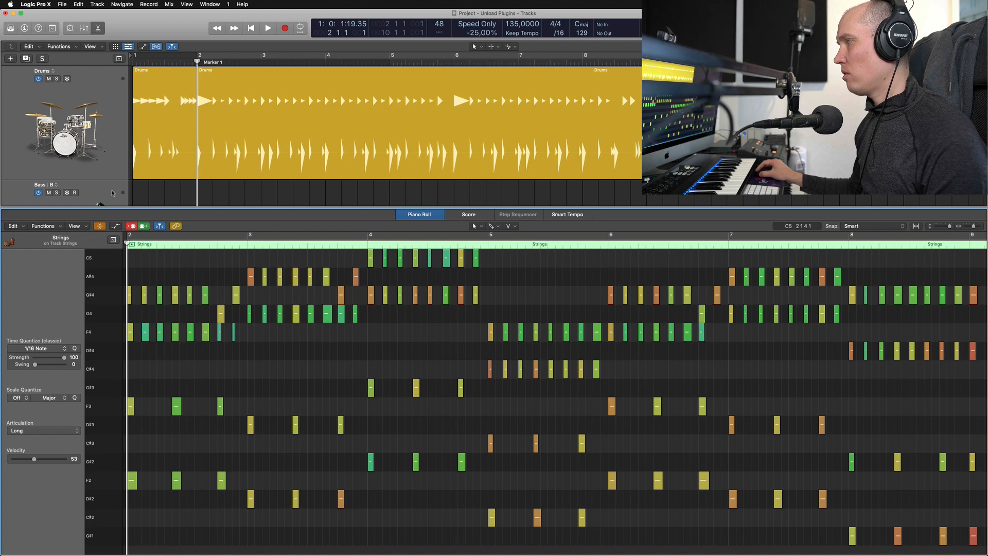
# - View the Piano Roll with the Bass track selected, and reopen the Strings region's notes for comparison
pyautogui.click(112, 193)
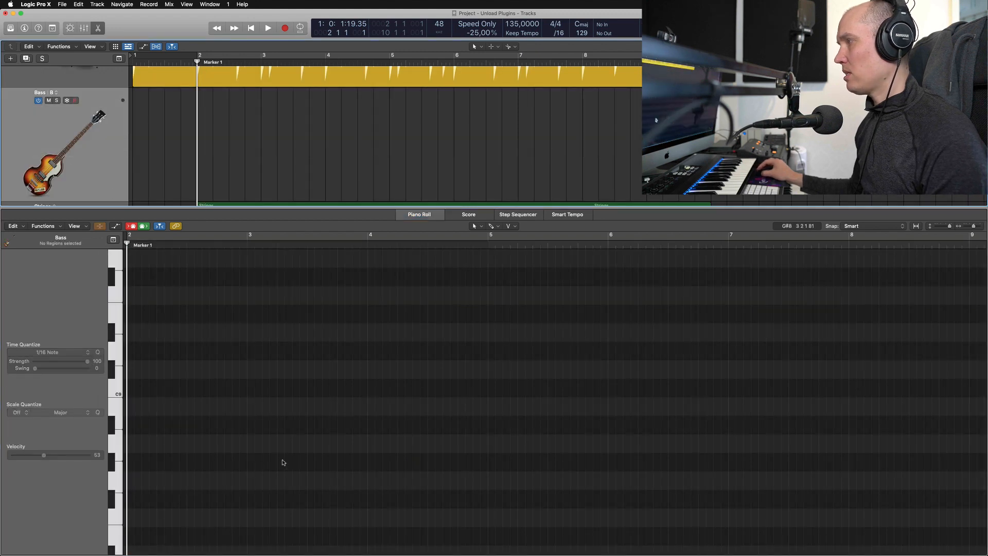
pyautogui.press('p')
pyautogui.click(273, 328)
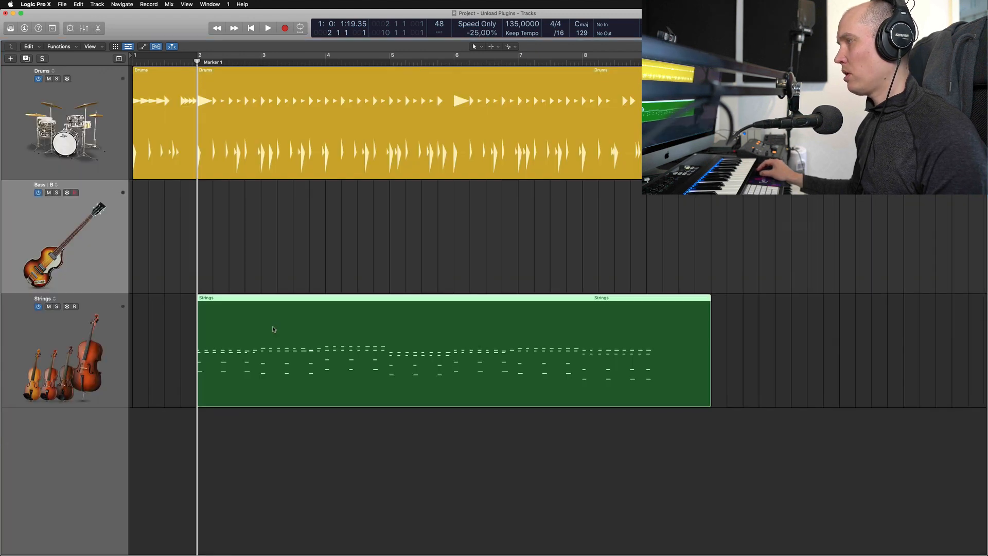
pyautogui.doubleClick(273, 328)
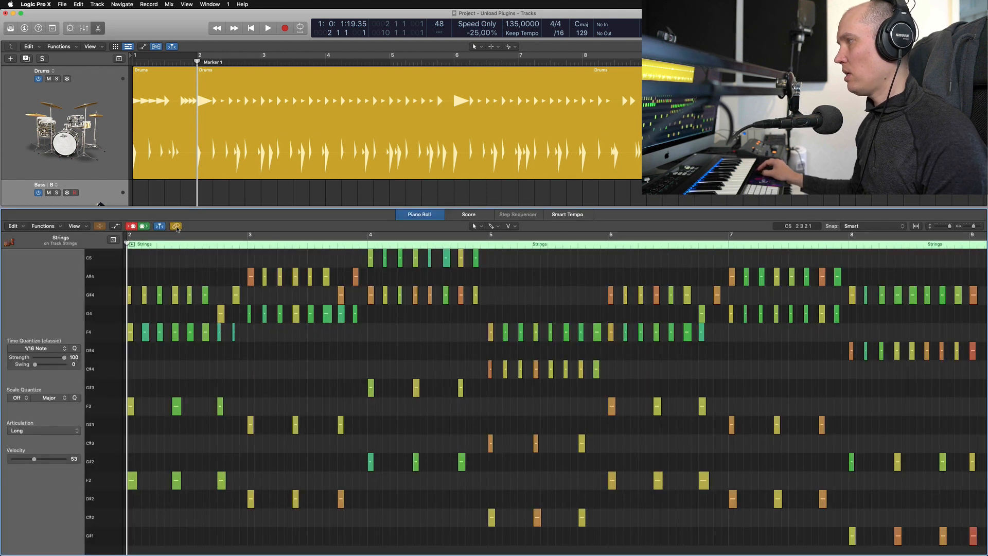
# - Look up the Piano Roll's Link function in Quick Help, and turn Link off
pyautogui.click(39, 29)
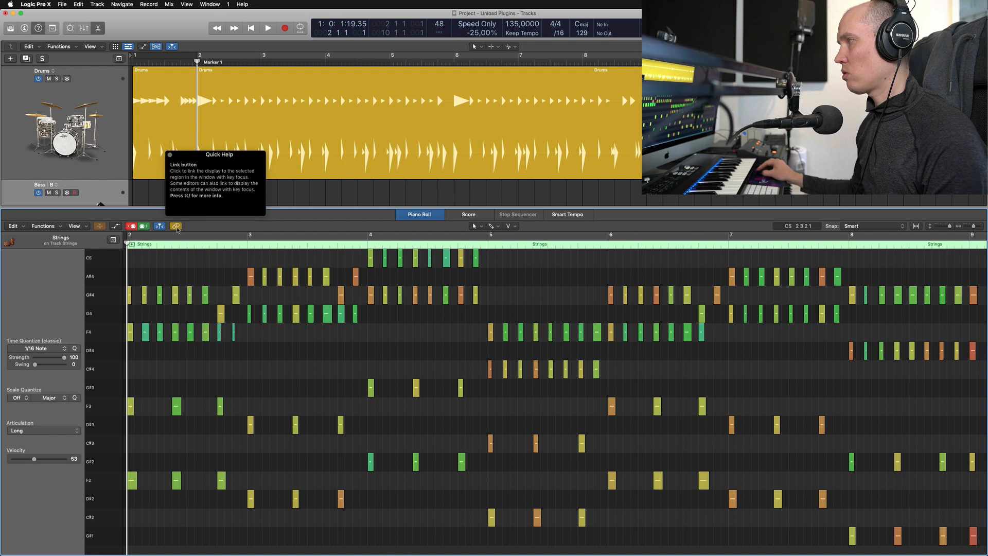
pyautogui.click(39, 29)
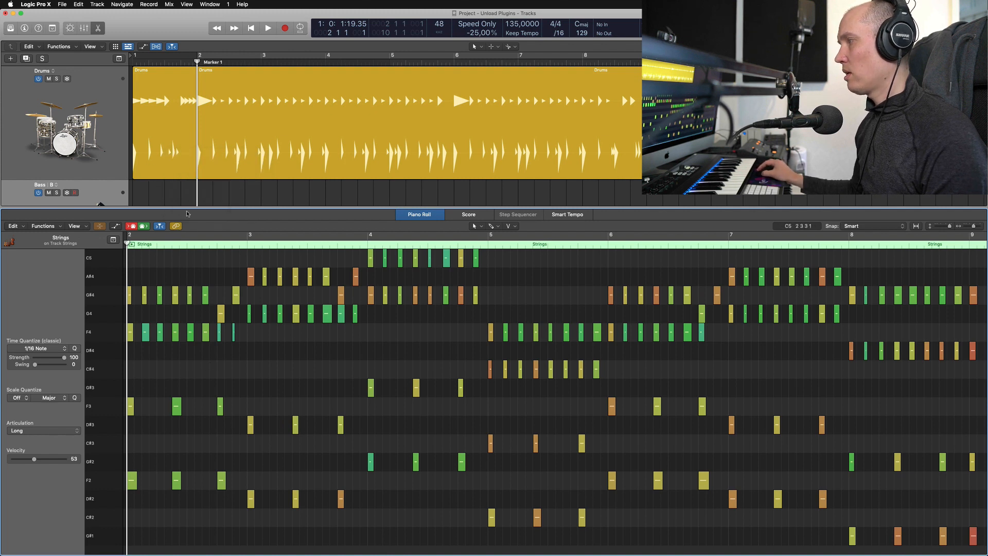
pyautogui.scroll(-3, 121, 198)
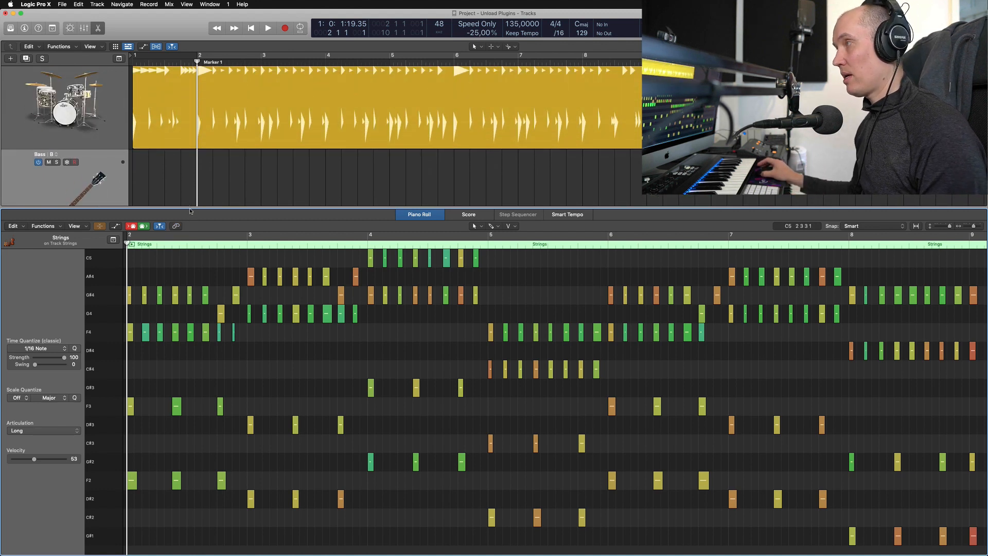
pyautogui.scroll(-3, 178, 175)
pyautogui.press('e')
# - Open the Strings region in the unlinked Piano Roll, and select the Bass track while keeping the Strings notes on display
pyautogui.click(102, 172)
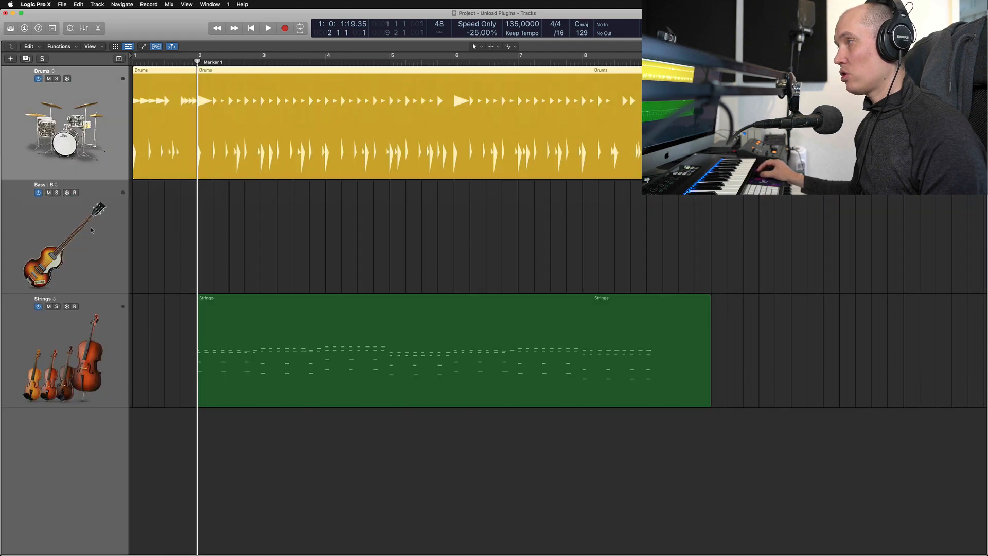
pyautogui.click(91, 241)
pyautogui.doubleClick(242, 312)
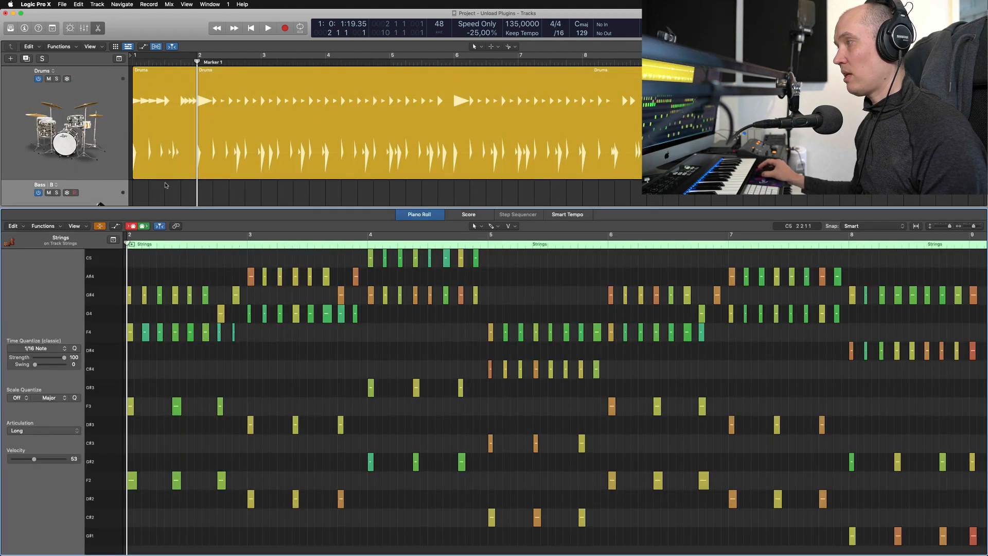
pyautogui.scroll(-10, 188, 179)
pyautogui.scroll(-3, 189, 179)
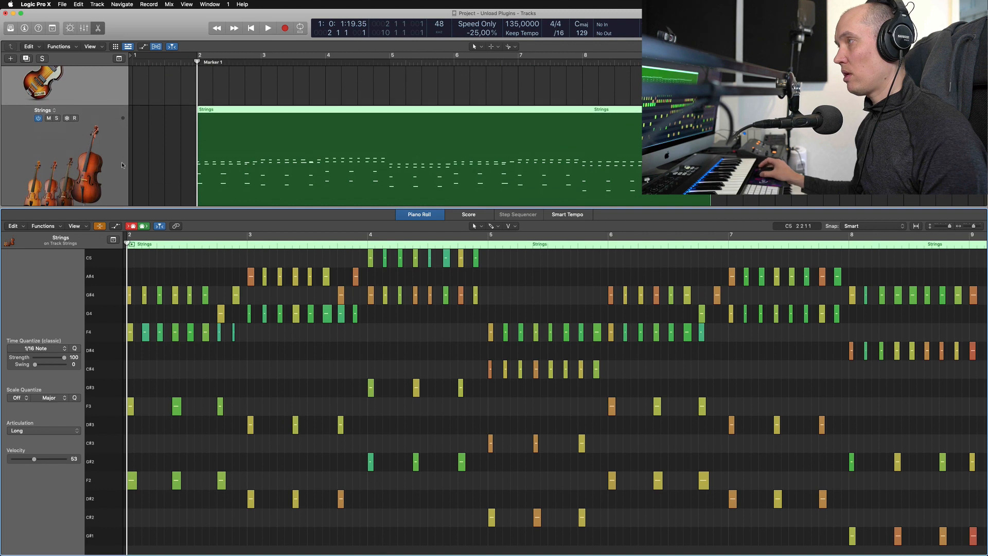
pyautogui.scroll(3, 97, 145)
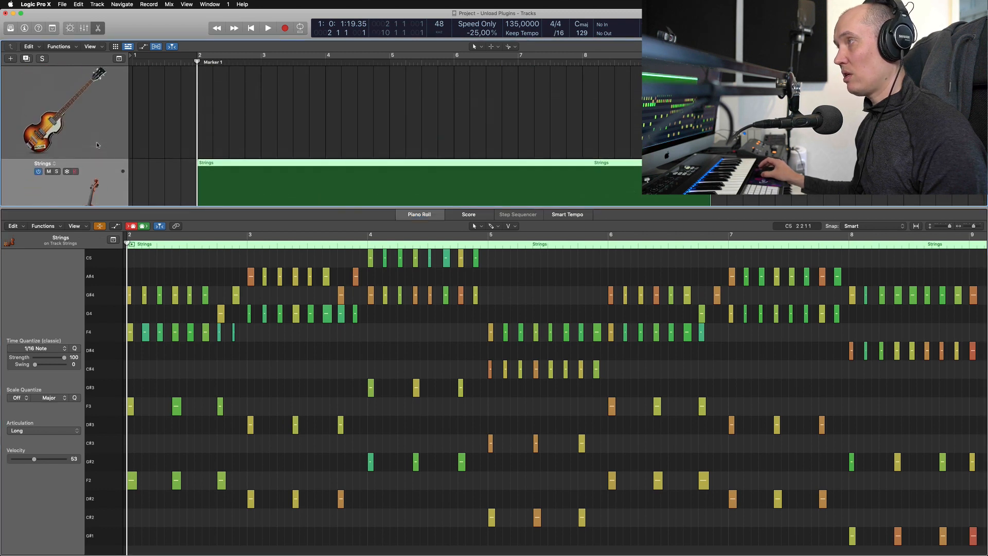
pyautogui.click(101, 134)
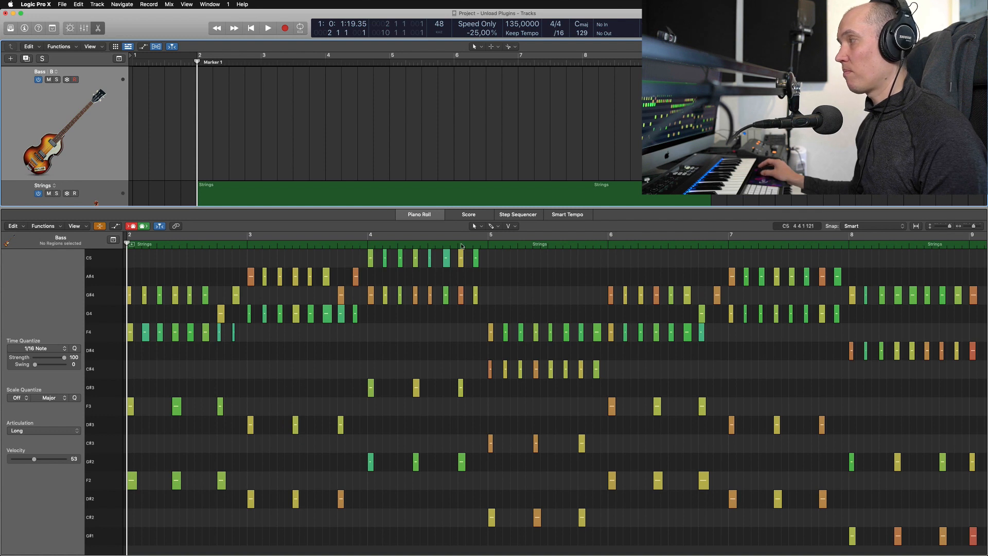
pyautogui.scroll(-1, 225, 187)
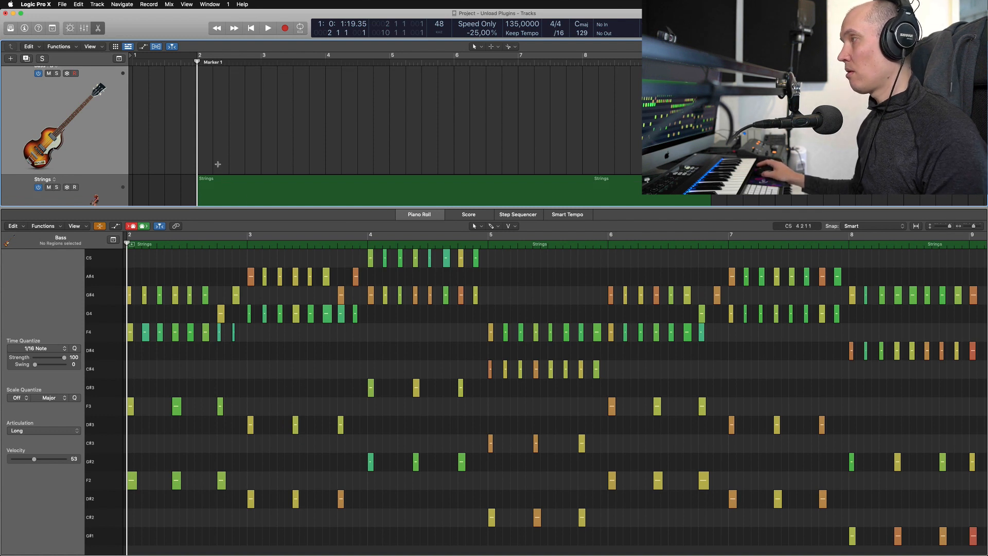
pyautogui.press('u')
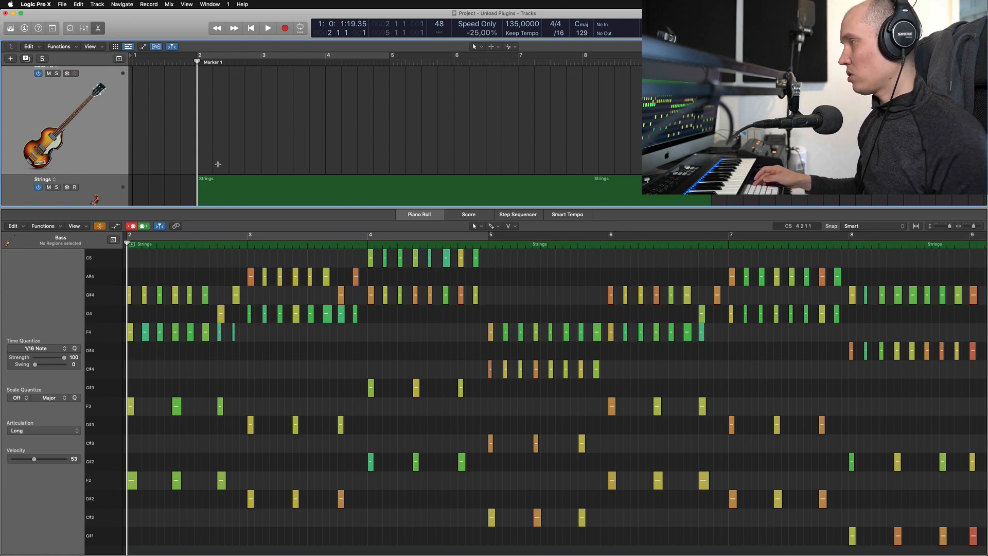
# - Try a short recording from bar 2 on the Bass track, and fit the whole Strings region in a taller, zoomed-out Piano Roll
pyautogui.press('space')
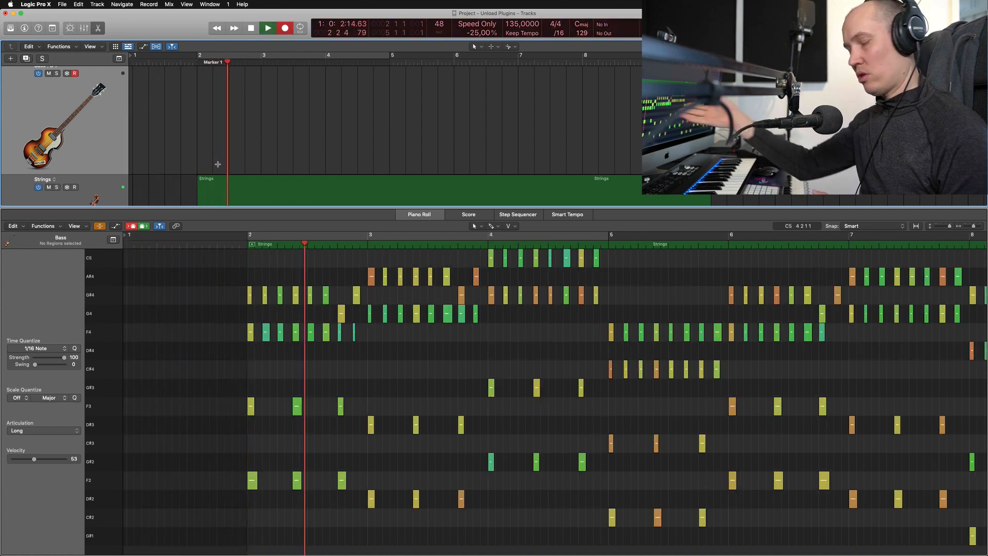
pyautogui.press('space')
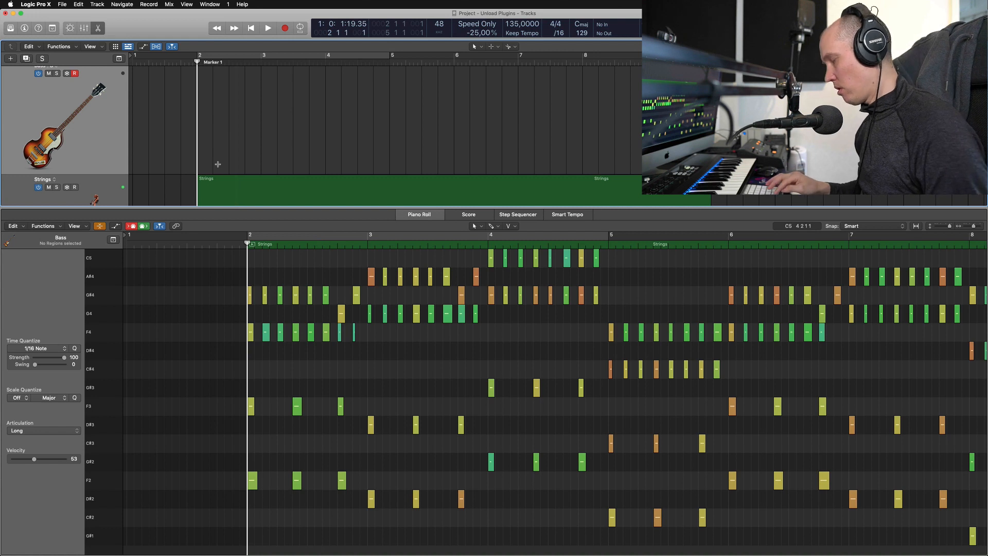
pyautogui.press('super+Left')
pyautogui.hscroll(5, 286, 378)
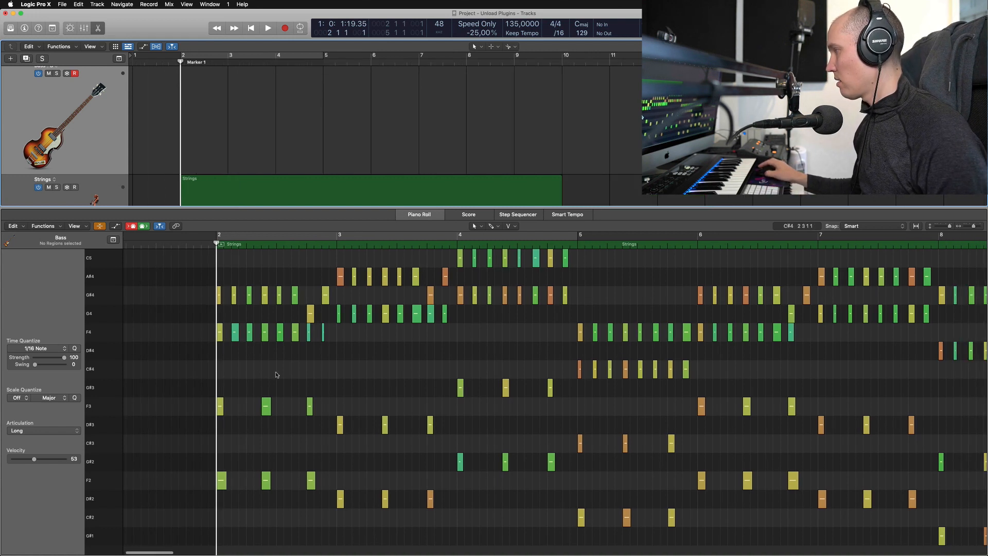
pyautogui.press('super+Left')
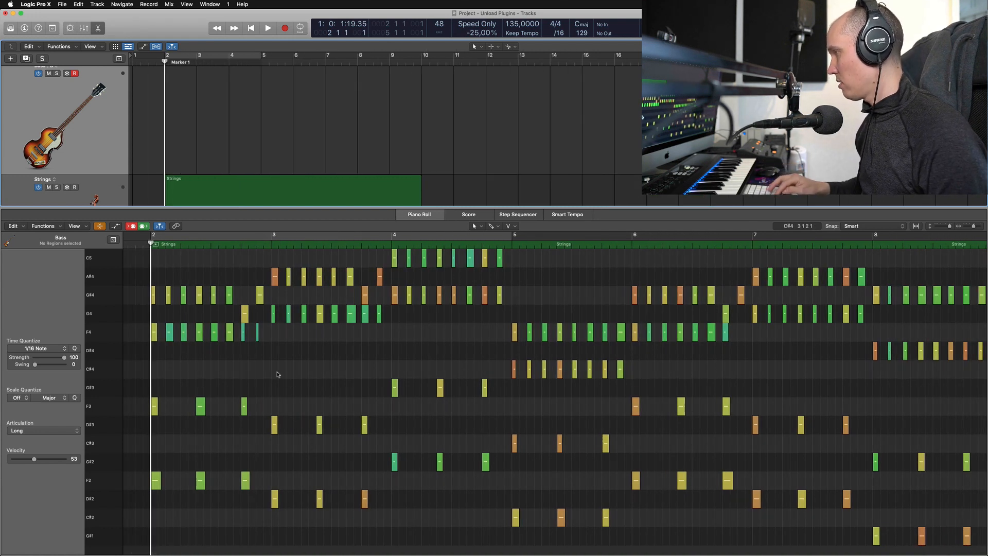
pyautogui.click(303, 391)
pyautogui.press('super+Left')
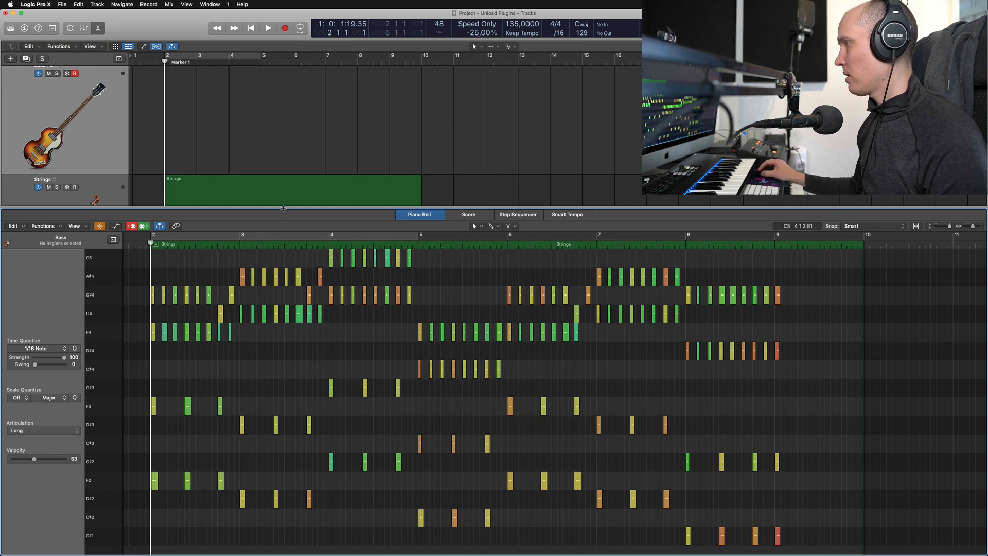
pyautogui.moveTo(283, 208); pyautogui.dragTo(283, 141)
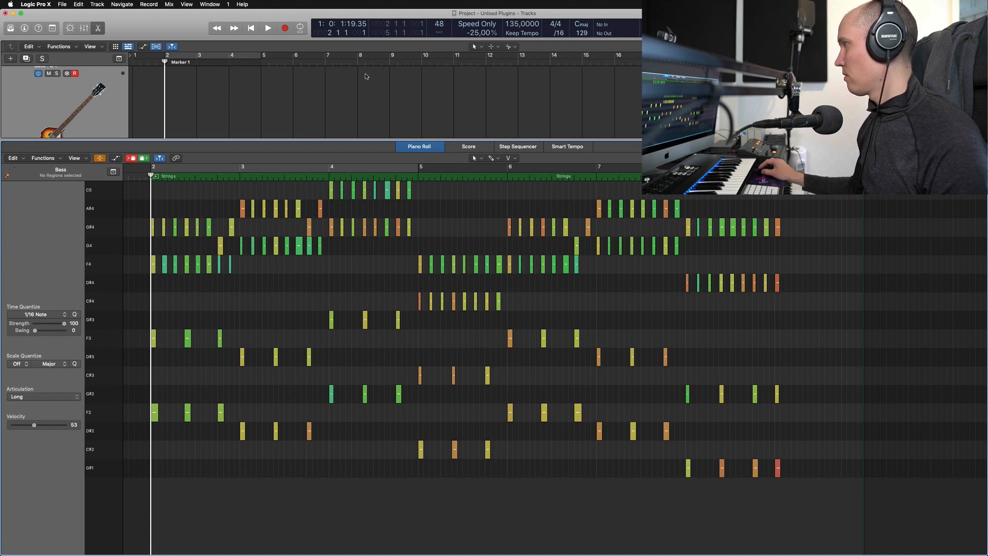
pyautogui.click(110, 90)
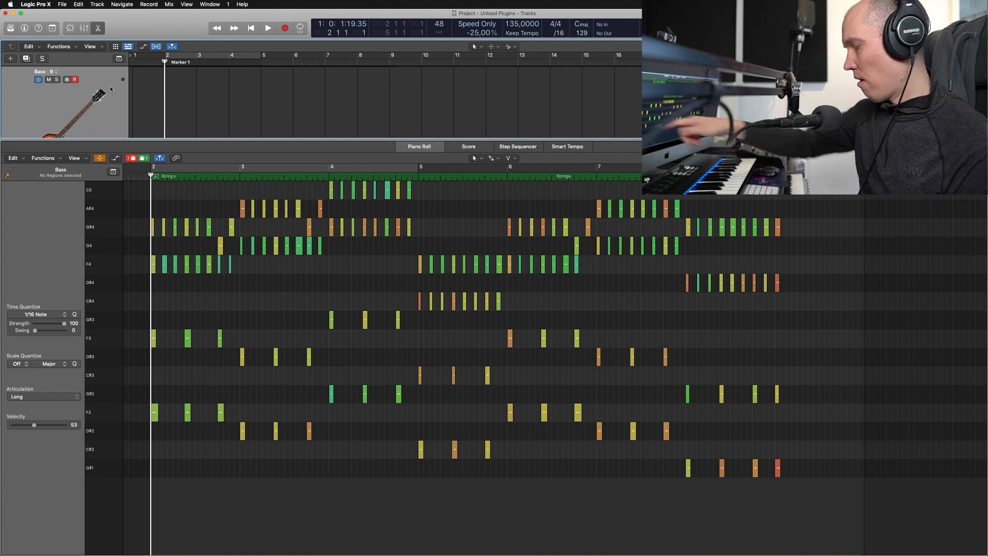
# - Record a bass part on the Bass track, entering before bar 2 and following the displayed Strings notes until near bar 9
pyautogui.press('space')
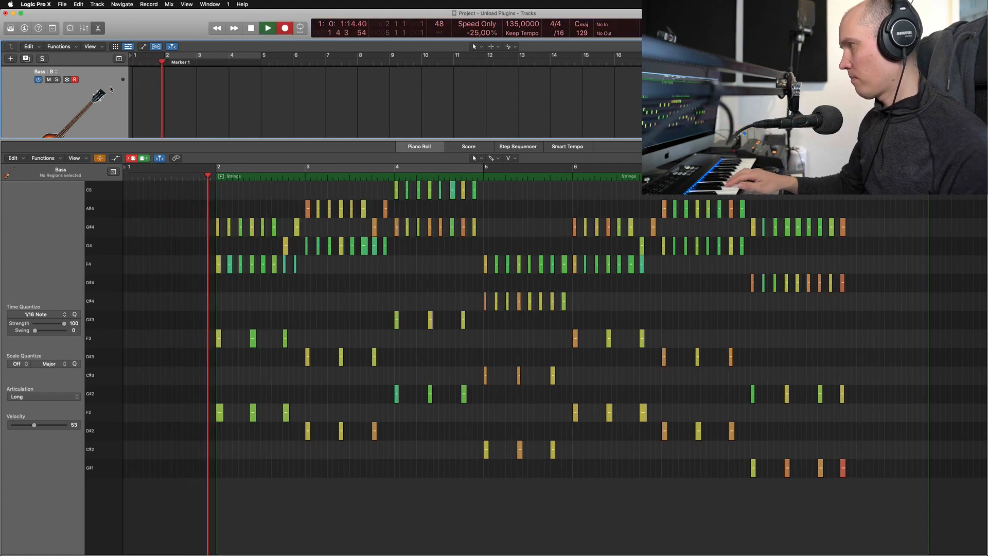
pyautogui.press('r')
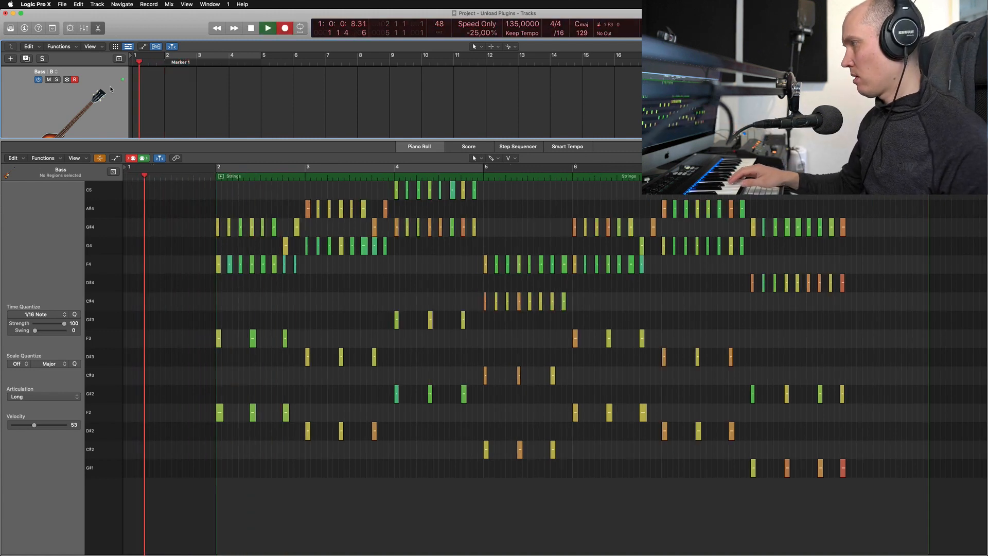
pyautogui.press('r')
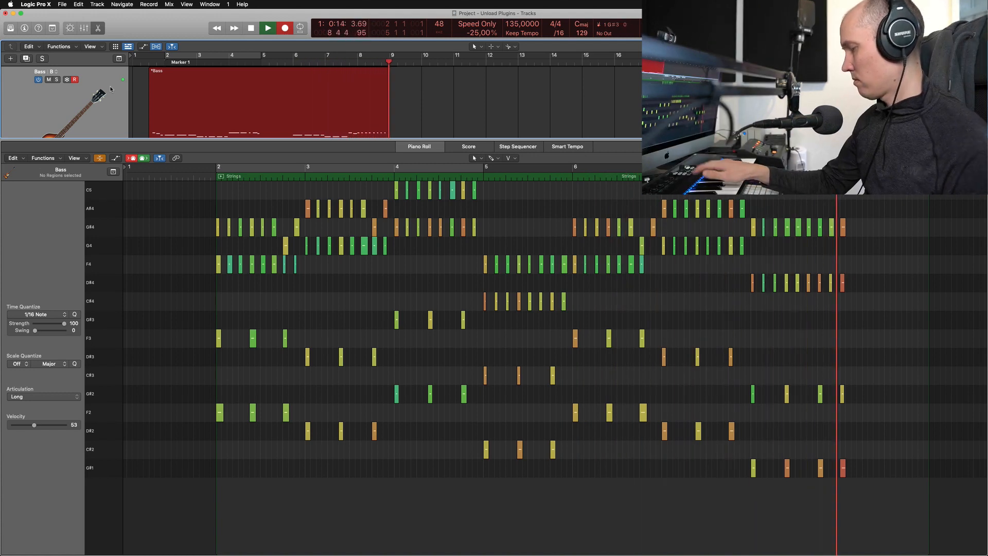
pyautogui.press('space')
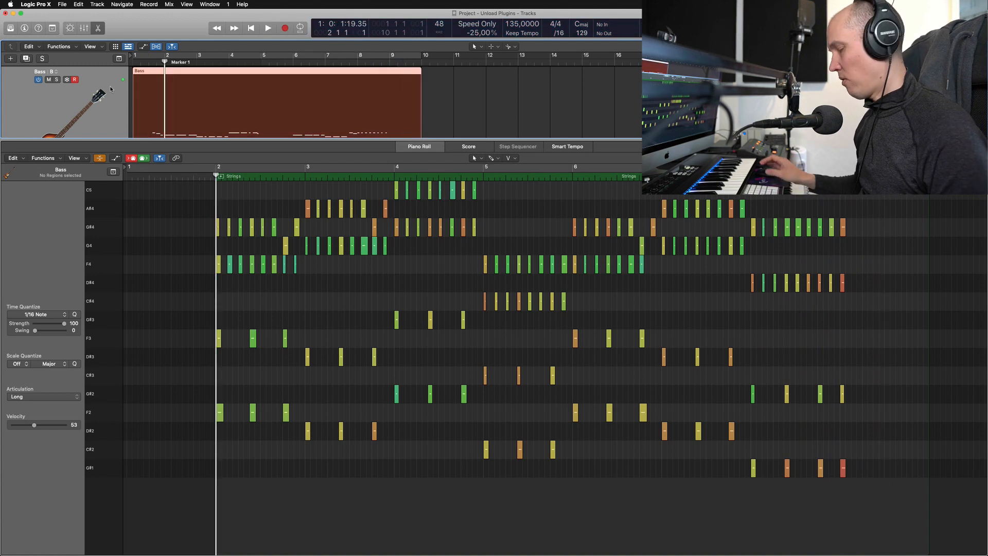
# - Play back the recorded Bass region from beat 3 of bar 1 with the Strings notes on display
pyautogui.moveTo(157, 69); pyautogui.dragTo(157, 68)
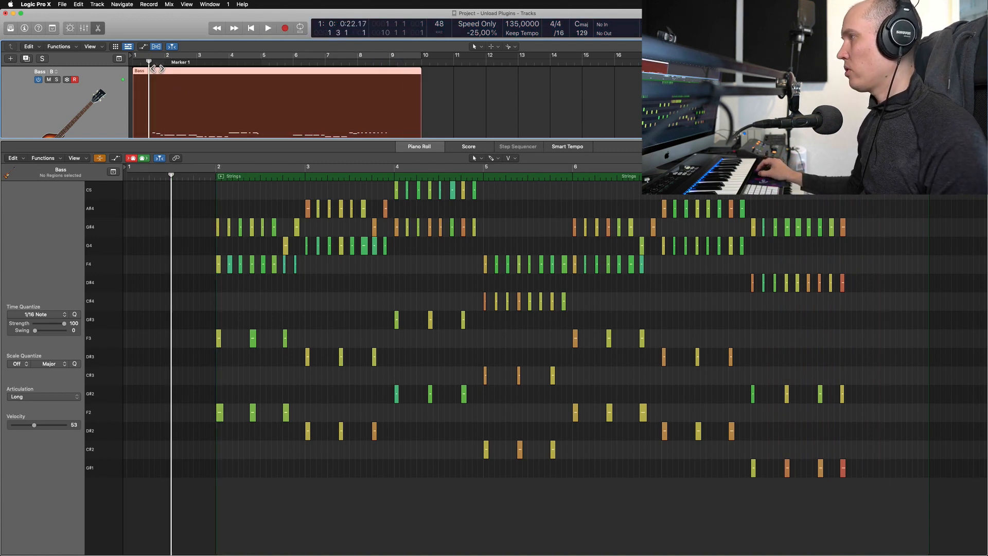
pyautogui.press('space')
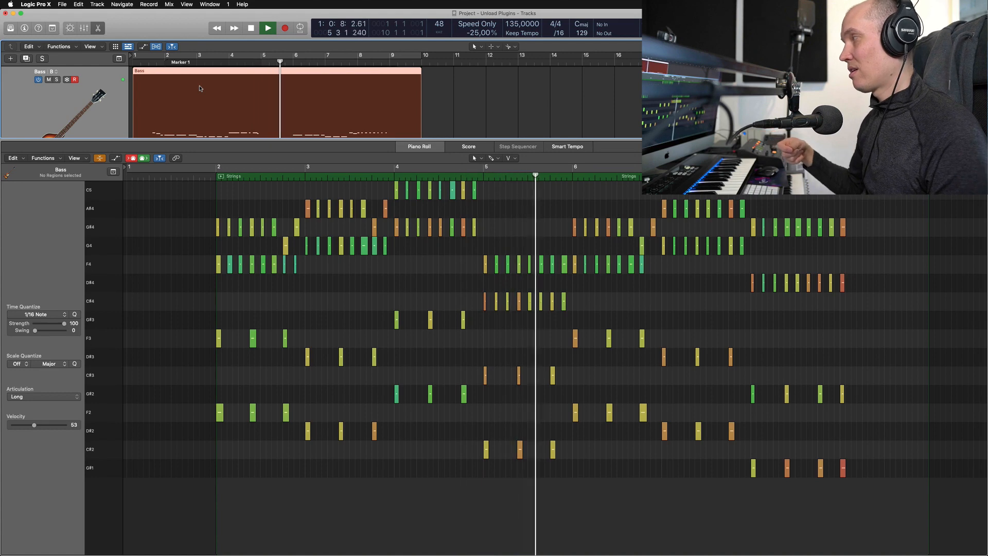
pyautogui.press('space')
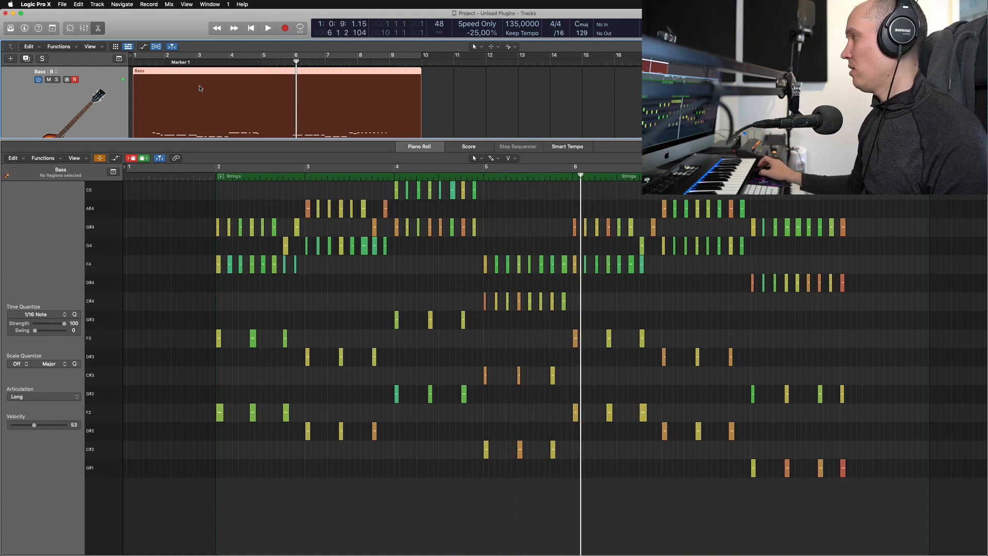
# - Compare the Tracks area with and without the Piano Roll while the Bass region is selected
pyautogui.press('e')
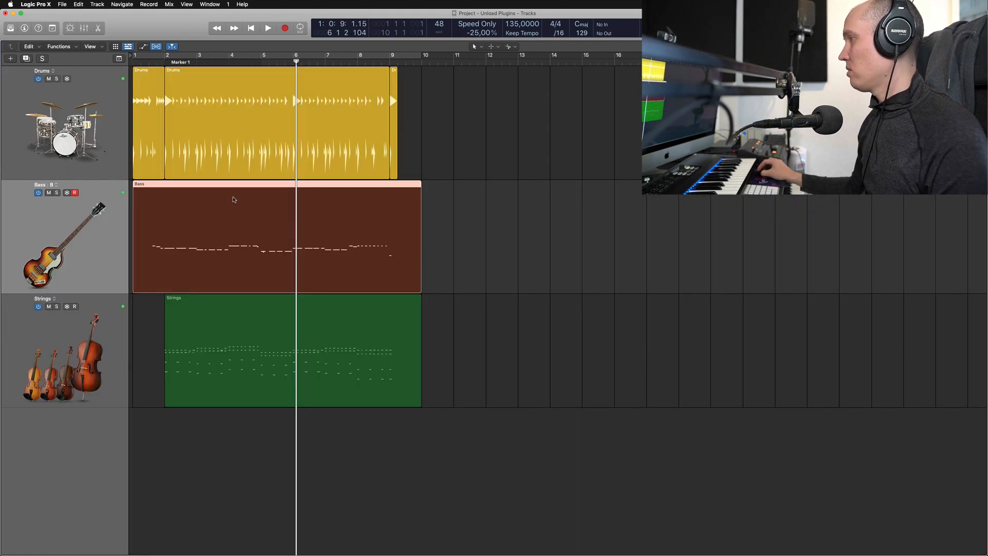
pyautogui.press('e')
pyautogui.press('e')
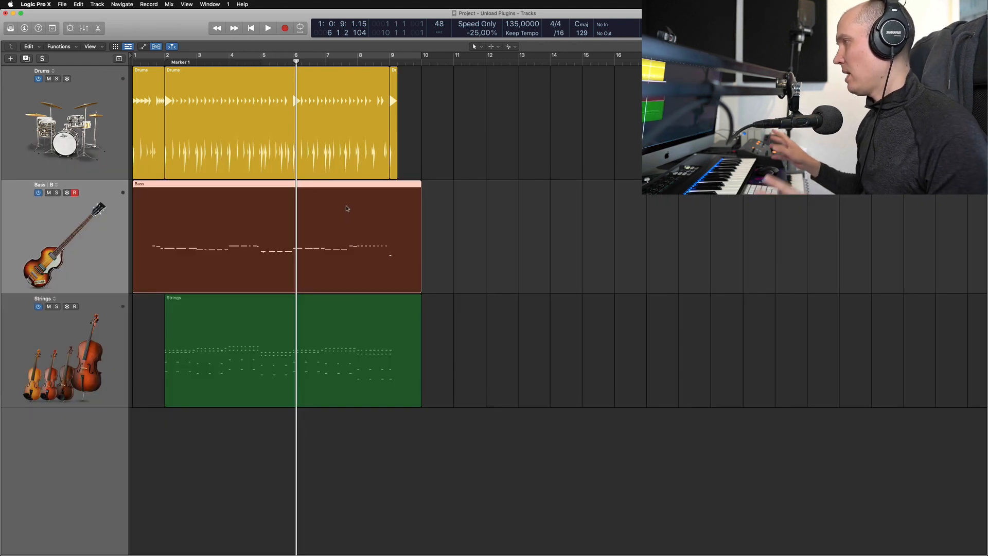
pyautogui.press('e')
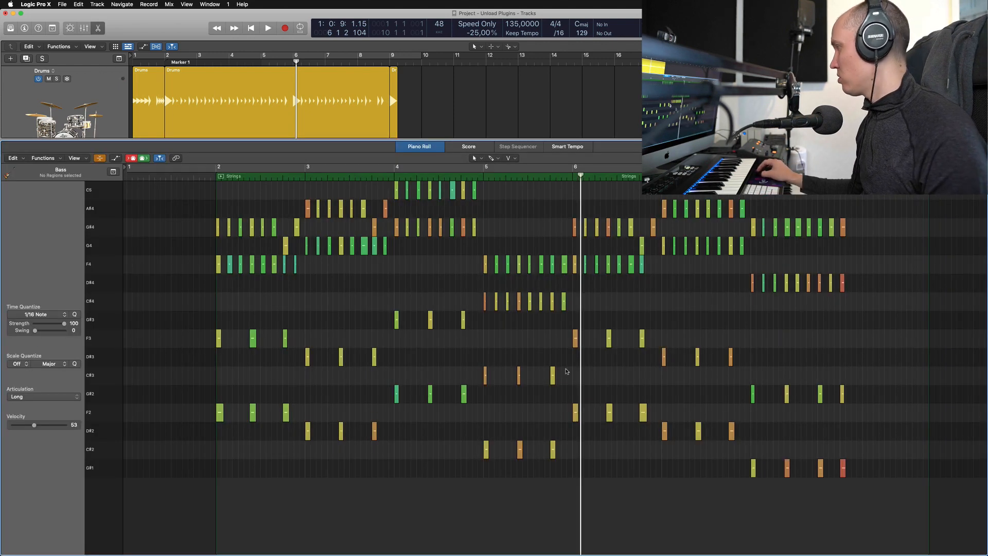
# - Select the Bass and Strings regions in turn with the Piano Roll hidden, and reopen it to check which notes it displays
pyautogui.press('e')
pyautogui.click(503, 316)
pyautogui.click(355, 192)
pyautogui.click(292, 336)
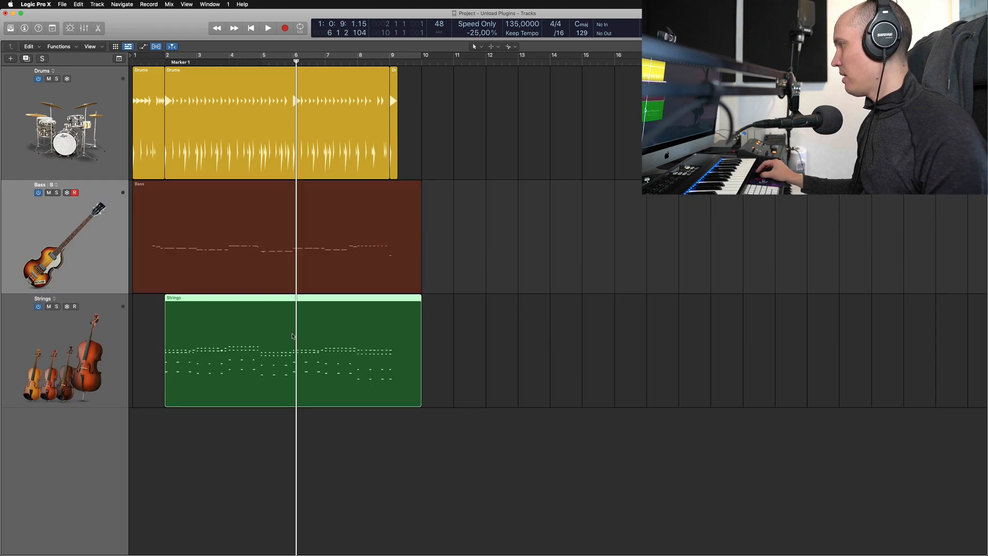
pyautogui.moveTo(550, 360); pyautogui.dragTo(266, 249)
pyautogui.press('e')
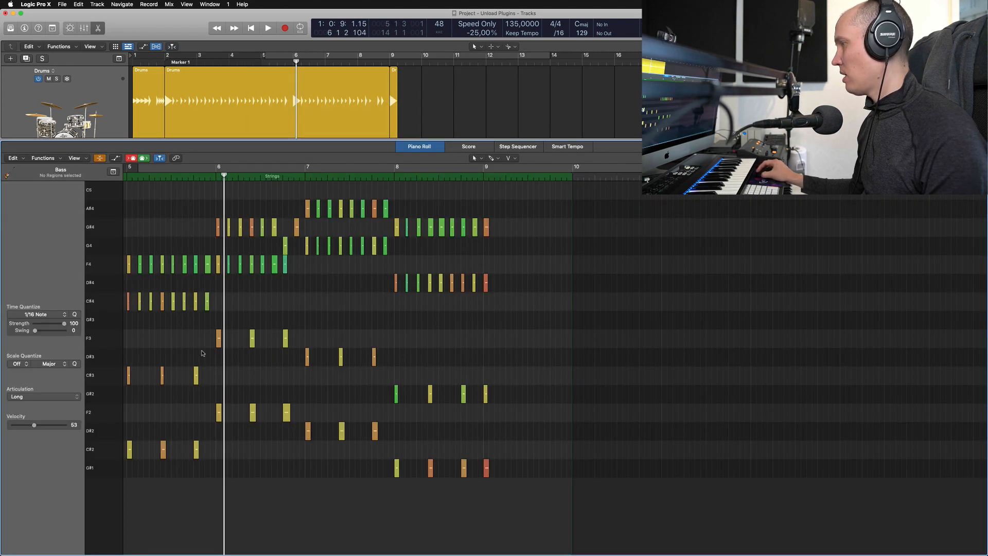
# - Play the arrangement from just before bar 2 with the Bass track selected, following the Strings notes, and hide the Piano Roll
pyautogui.moveTo(157, 346); pyautogui.dragTo(179, 472)
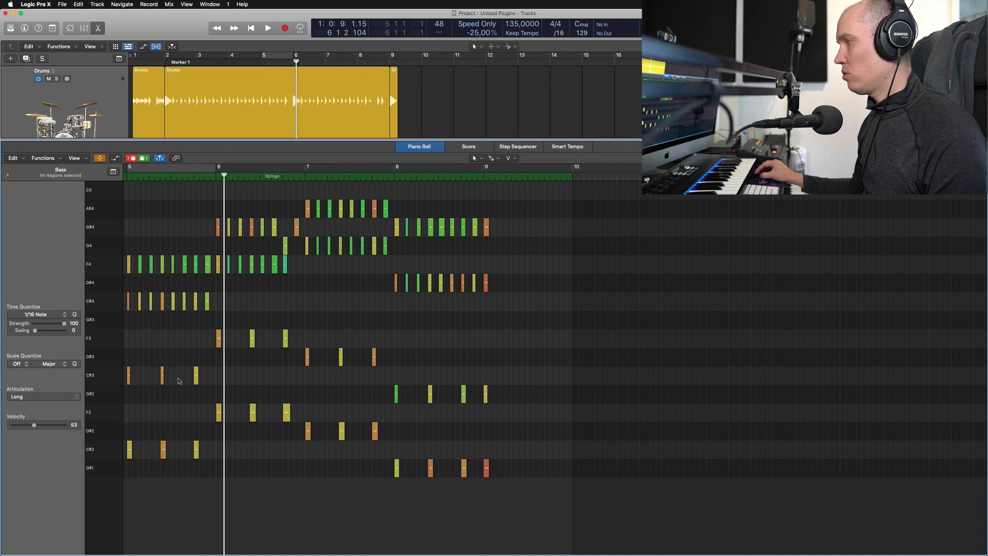
pyautogui.press('space')
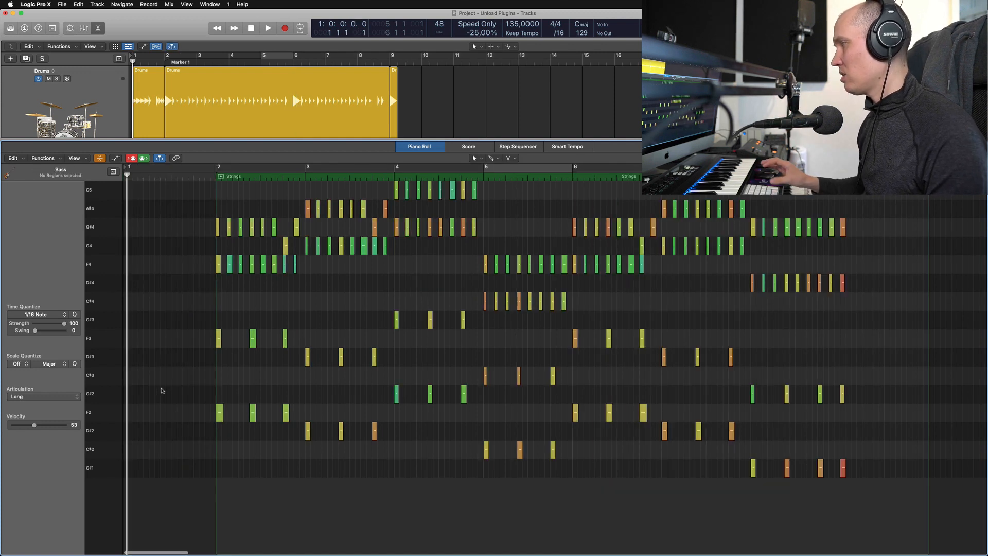
pyautogui.click(206, 176)
pyautogui.scroll(-5, 202, 120)
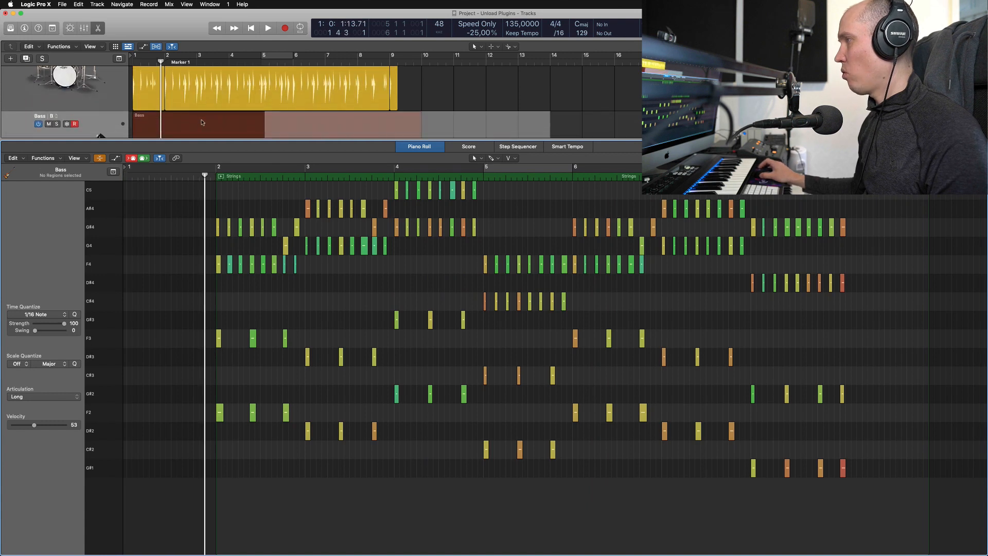
pyautogui.click(191, 110)
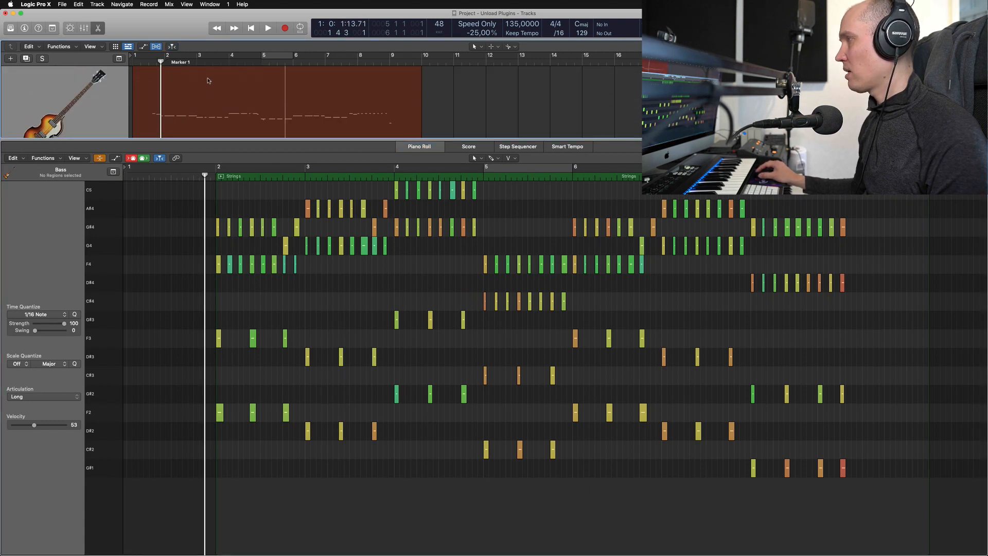
pyautogui.click(56, 81)
pyautogui.press('space')
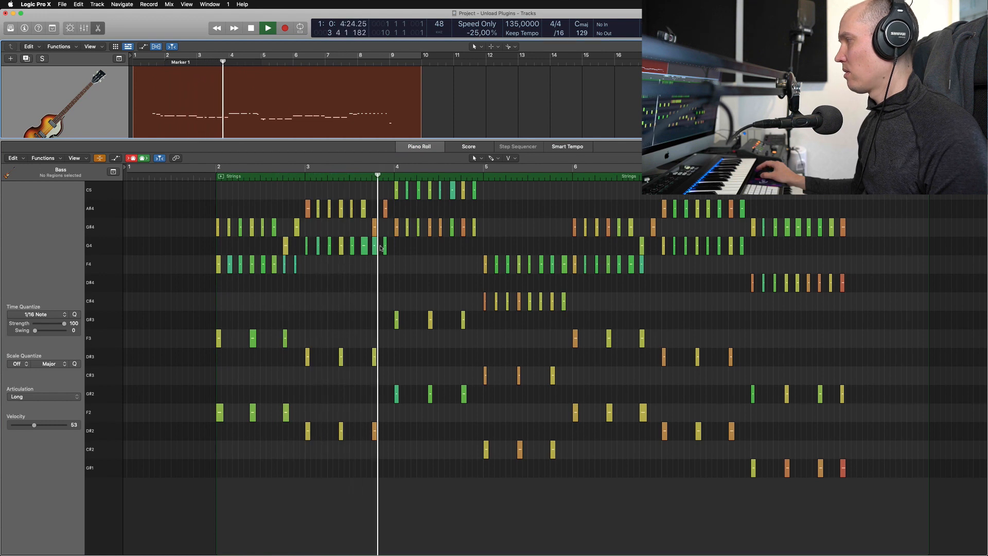
pyautogui.press('space')
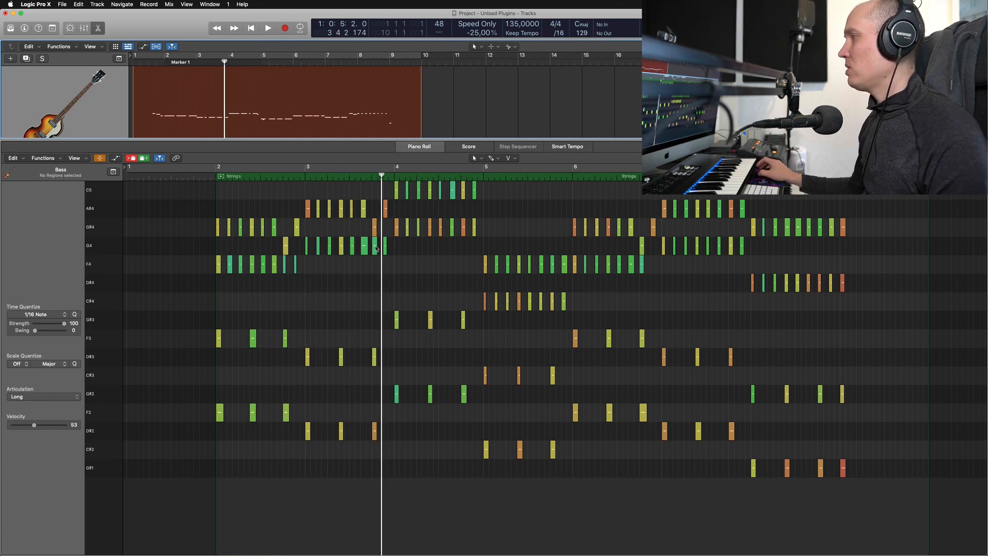
pyautogui.press('e')
pyautogui.click(484, 309)
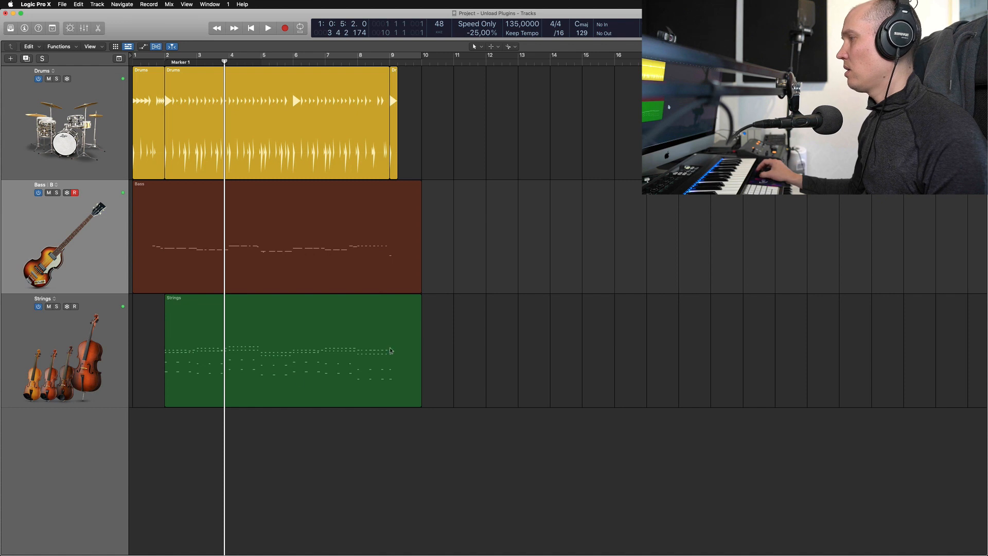
# - View the Bass region's notes in the linked Piano Roll, and open the Strings region for comparison
pyautogui.click(111, 352)
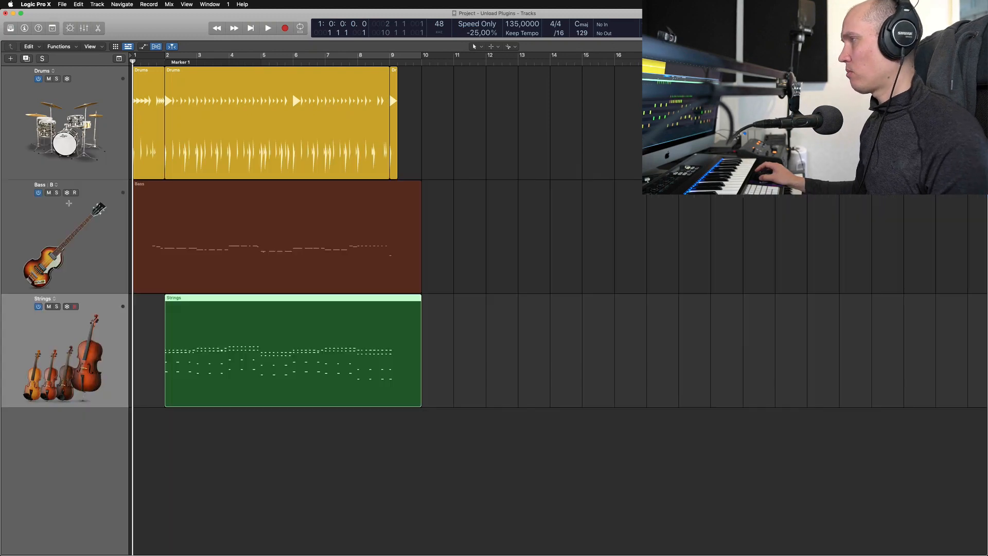
pyautogui.click(87, 225)
pyautogui.click(100, 321)
pyautogui.click(180, 217)
pyautogui.press('p')
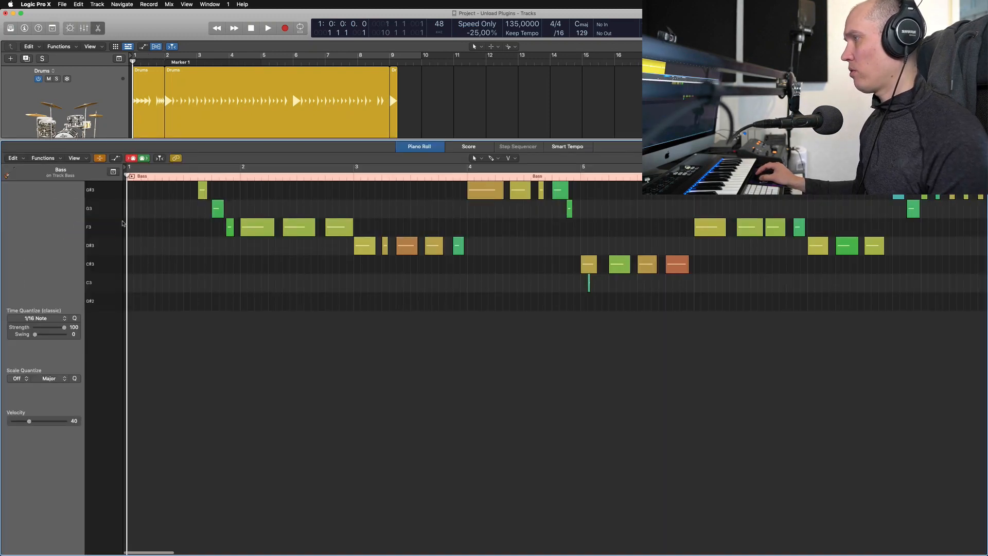
pyautogui.press('p')
pyautogui.click(242, 344)
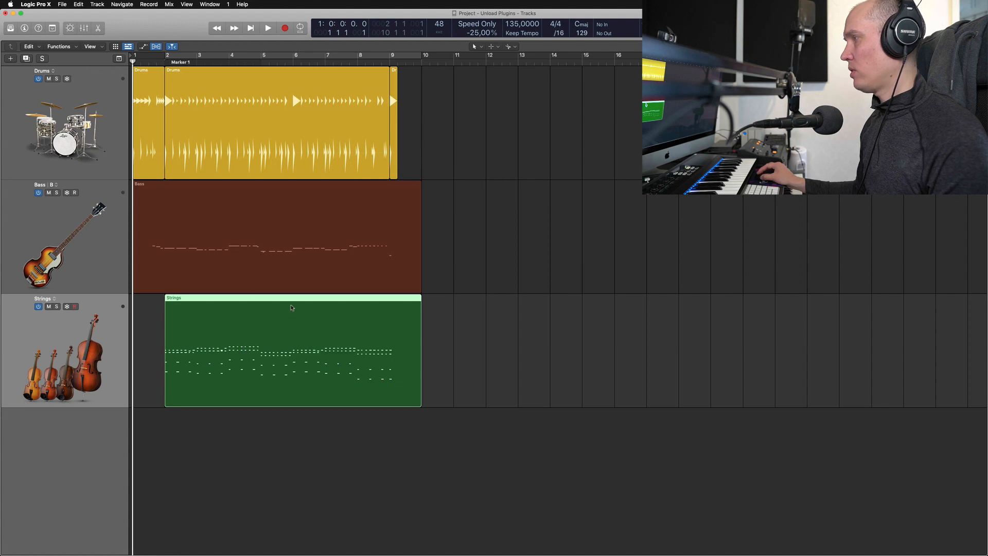
pyautogui.press('p')
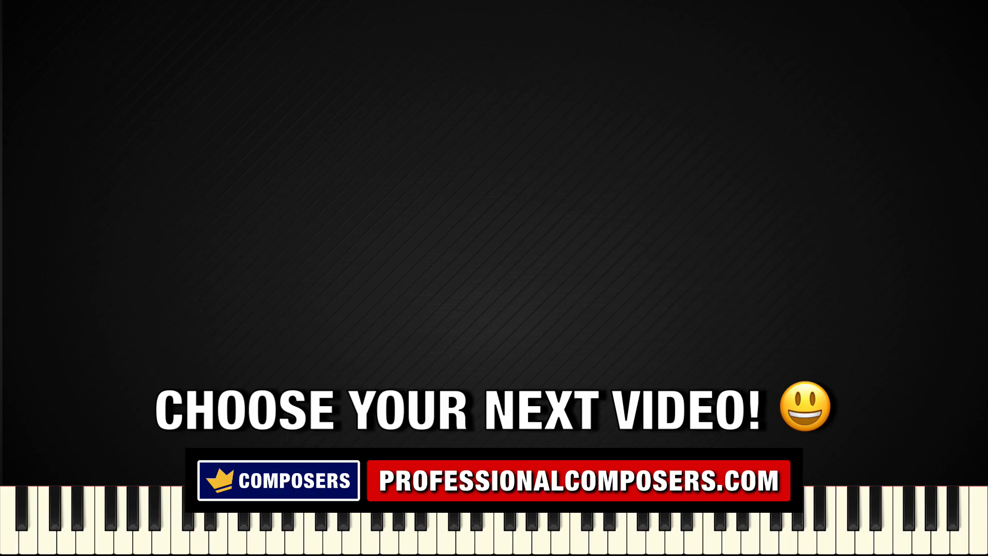